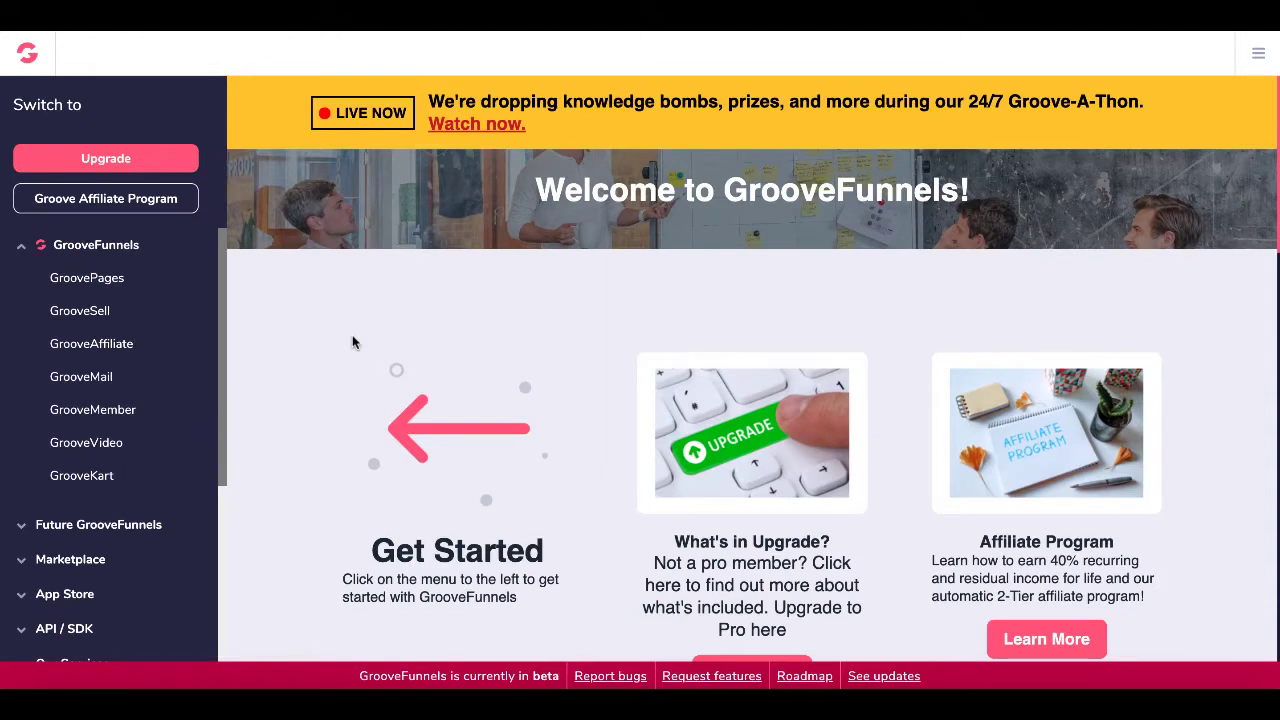
Step: Open Page 3 of the Thing for Sale site in the GroovePages editor
click(105, 285)
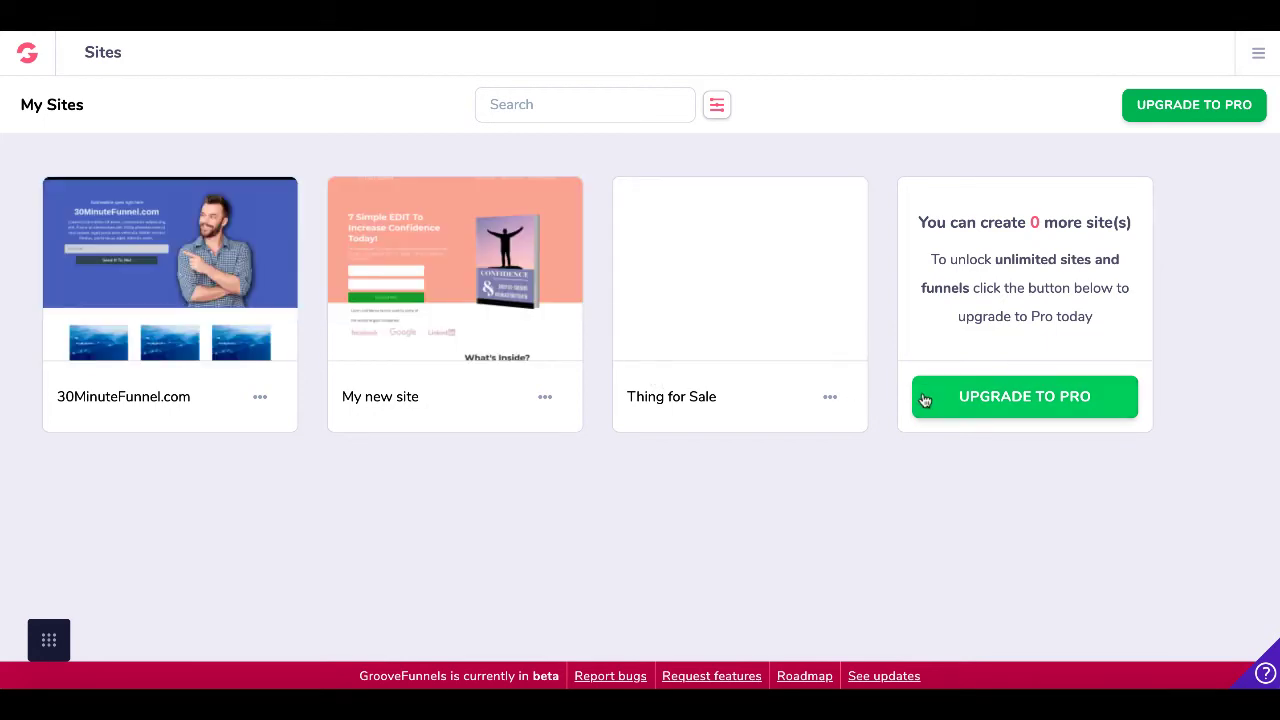
mouse_move(756, 296)
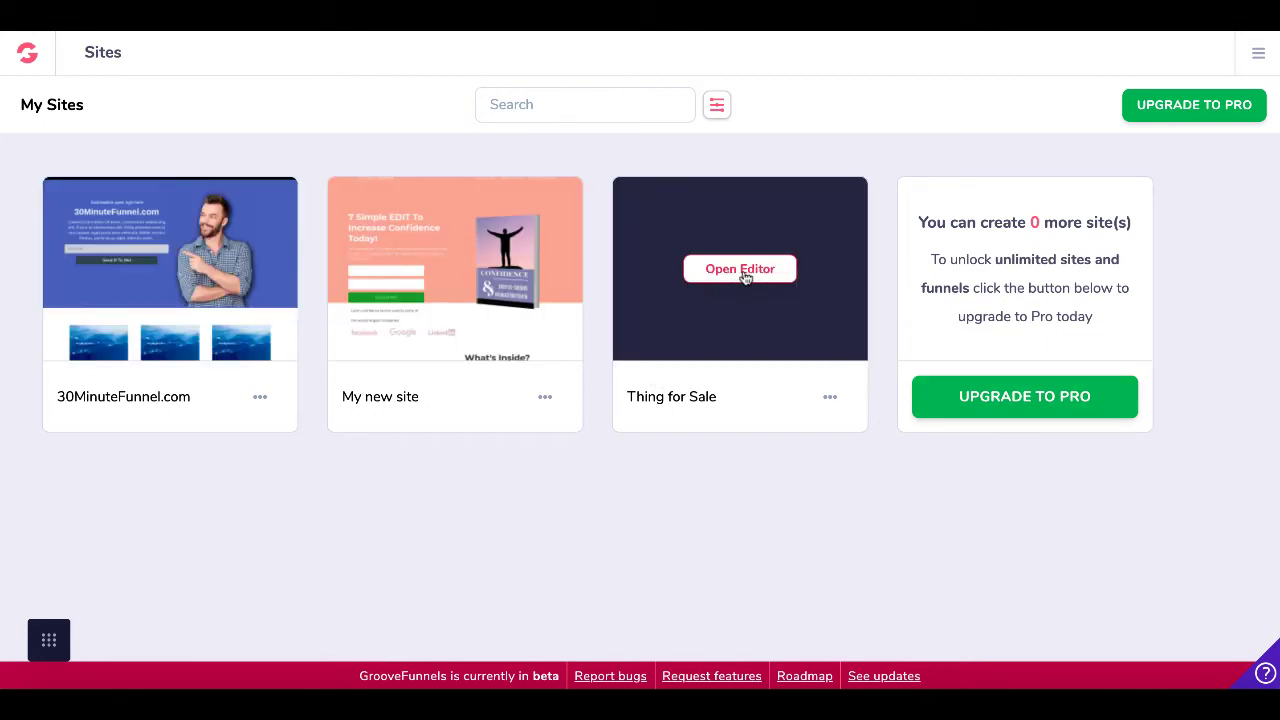
click(743, 275)
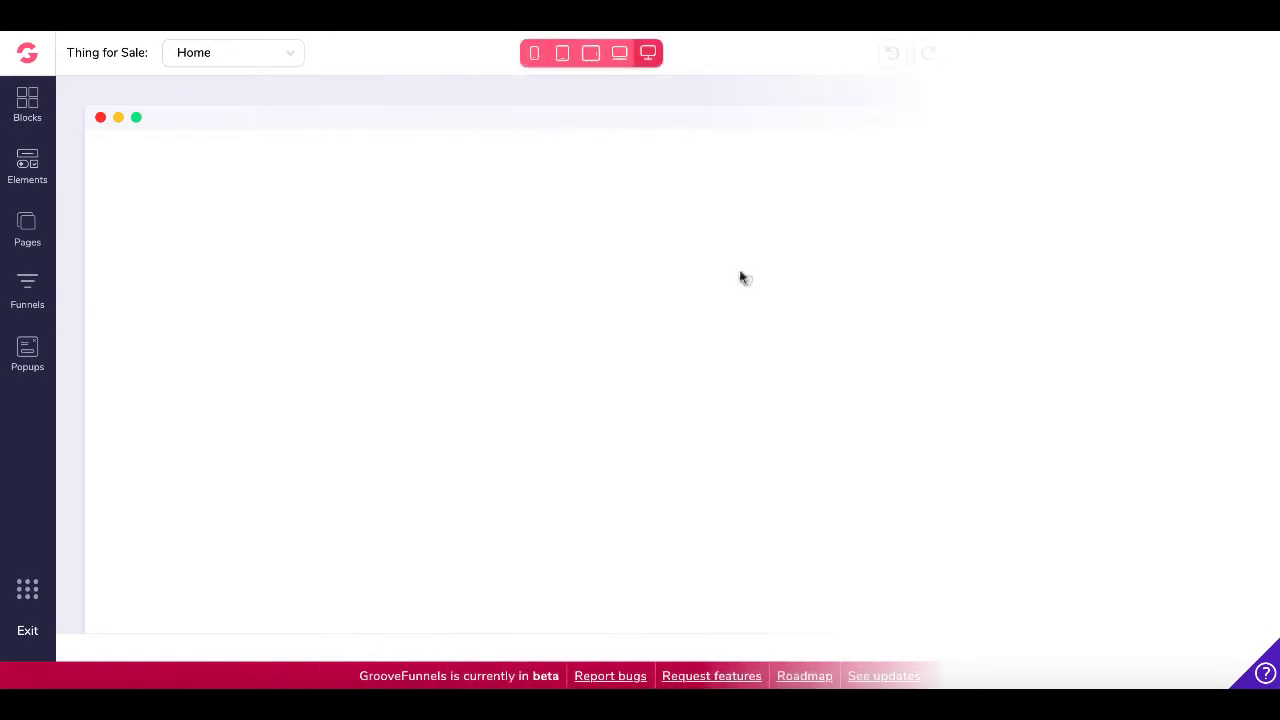
click(22, 236)
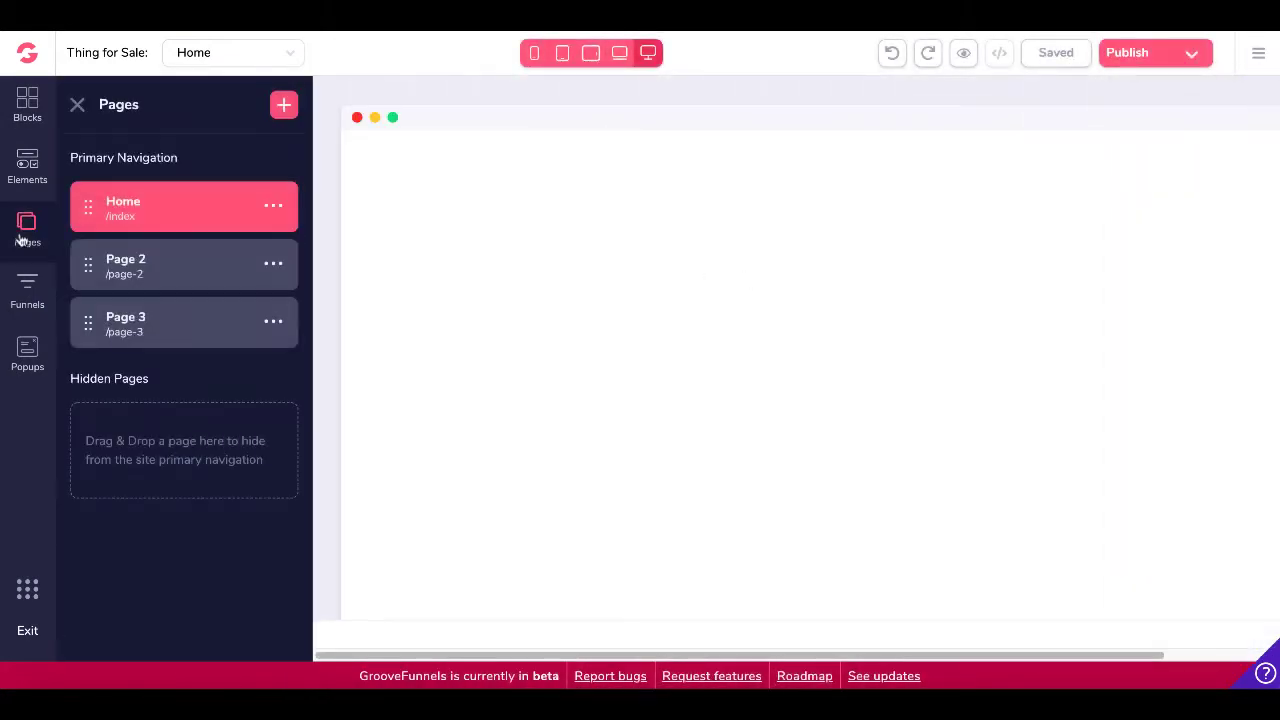
click(205, 335)
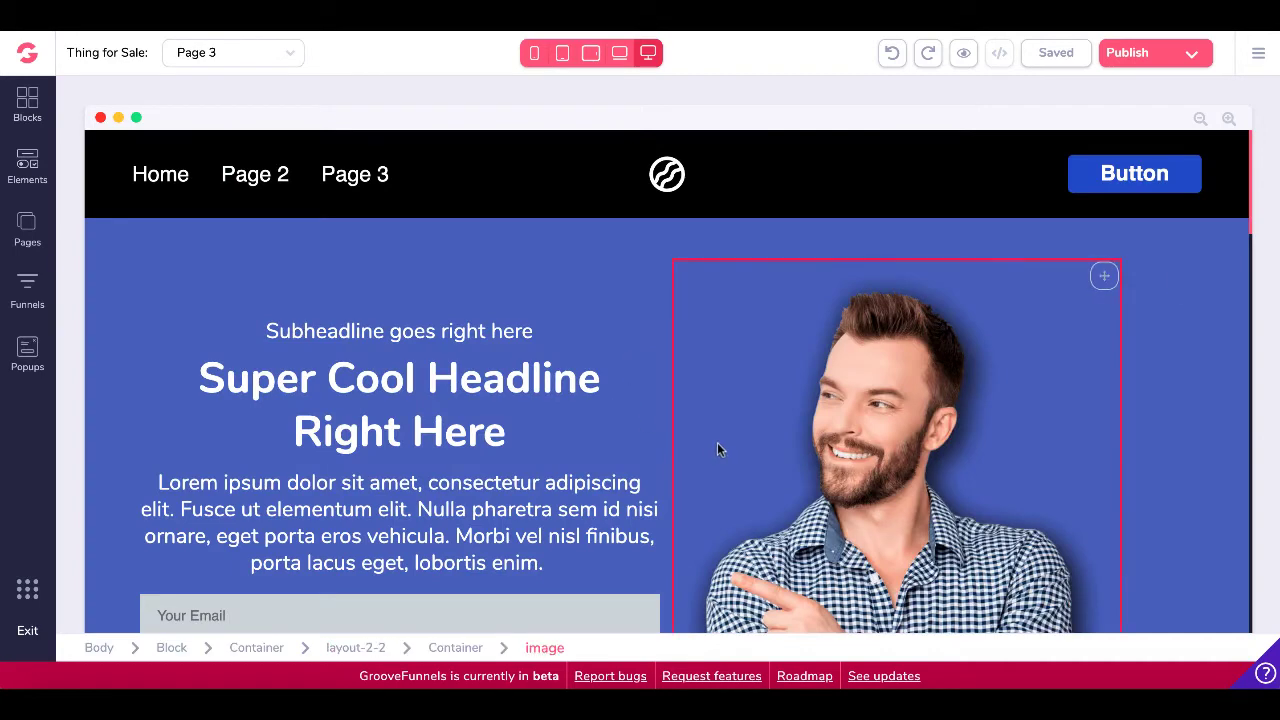
Step: Examine the email field and the Send It To Me! button in the page's opt-in section
scroll(717, 442, down, 1)
scroll(717, 442, down, 3)
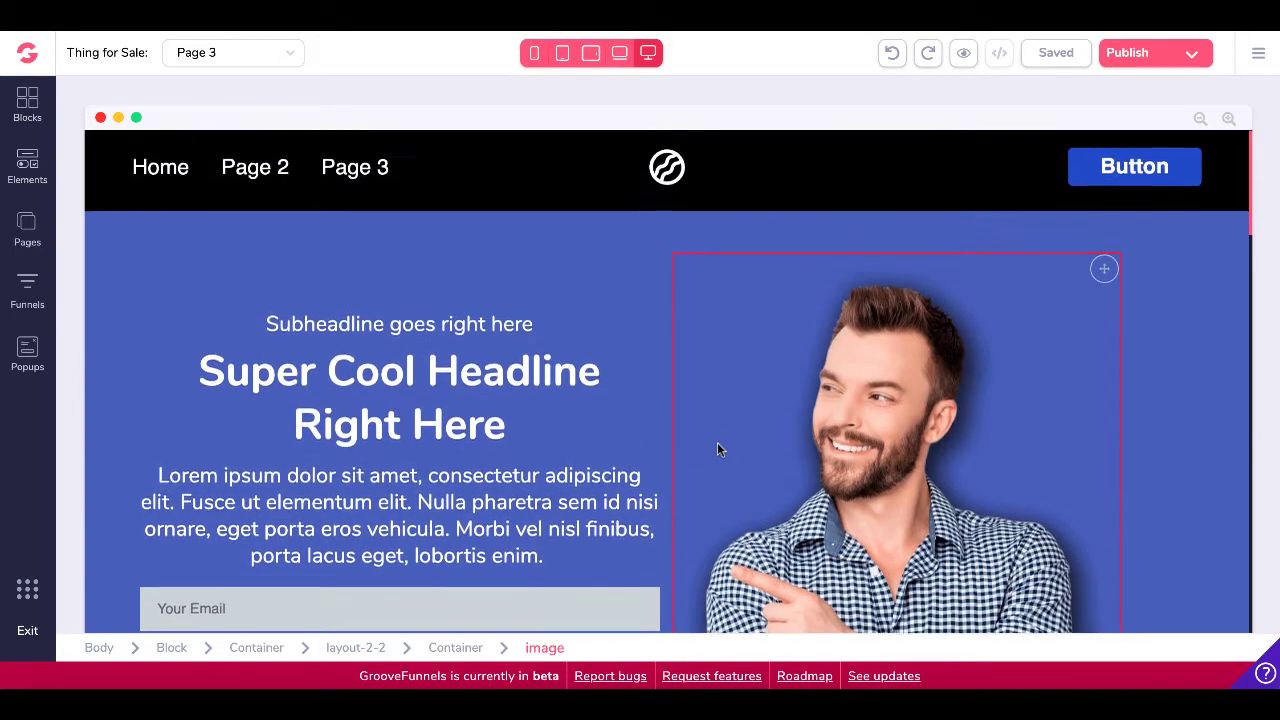
scroll(718, 446, down, 1)
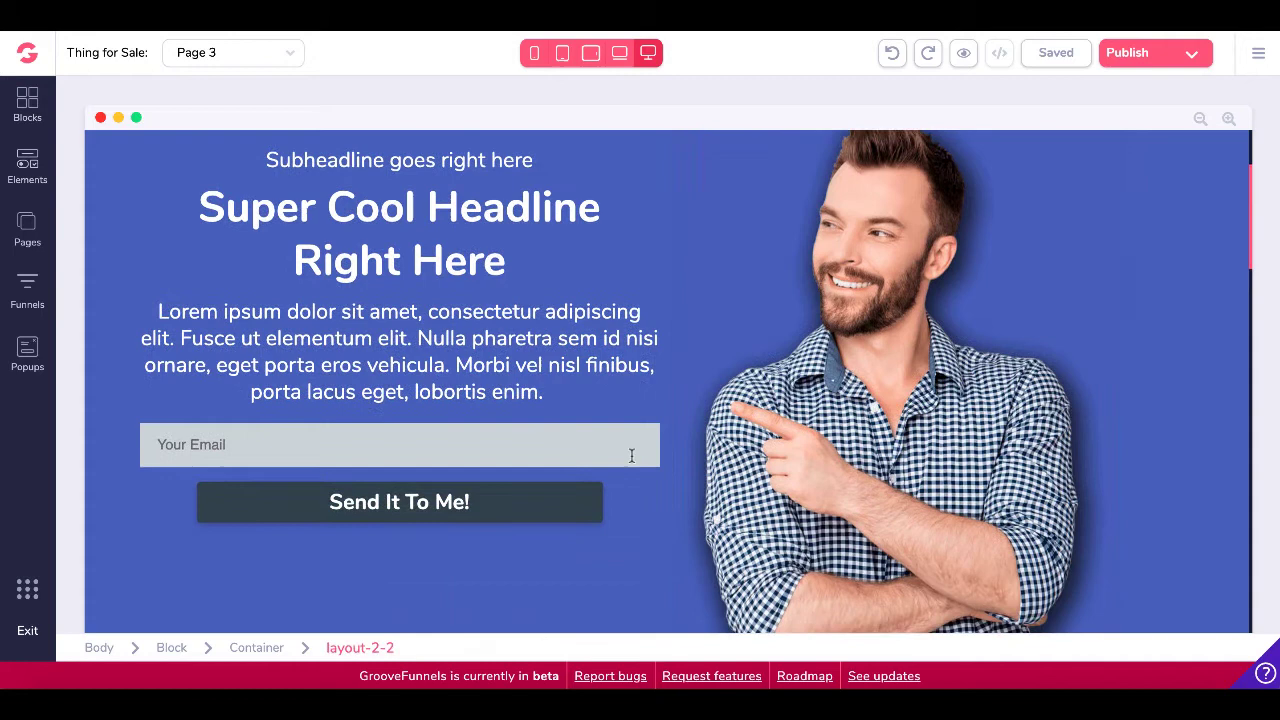
click(520, 448)
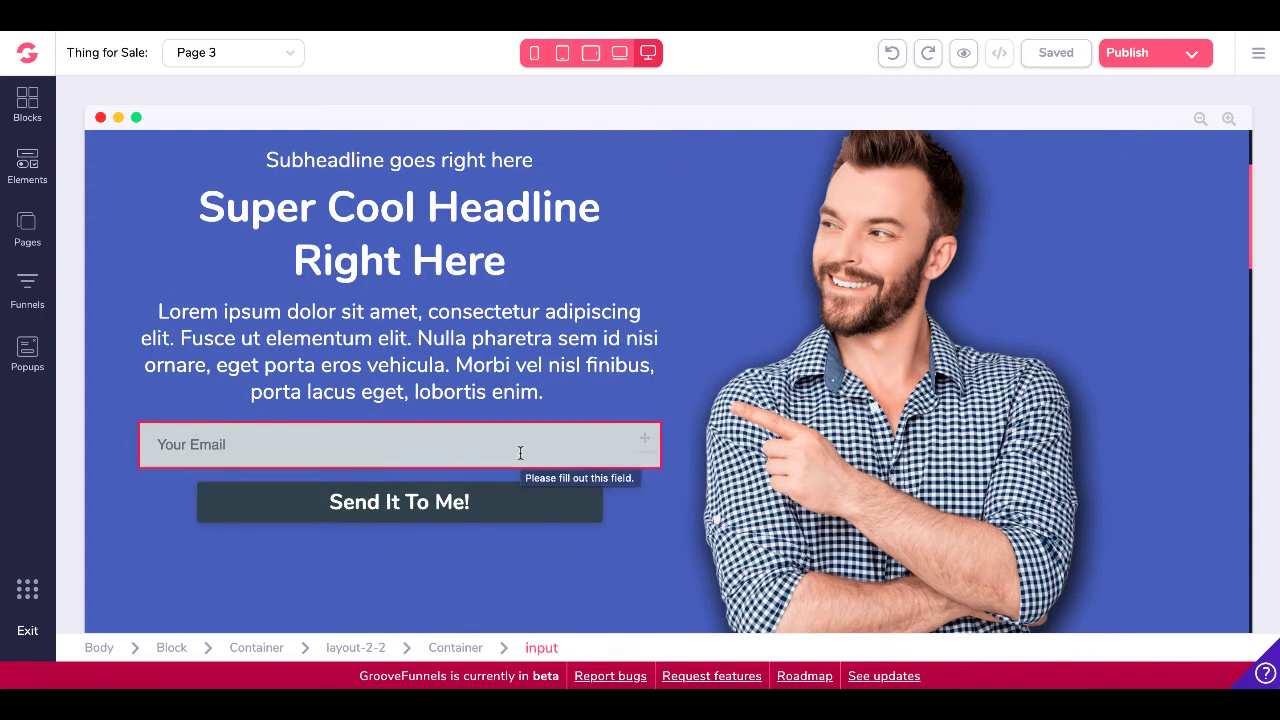
click(523, 502)
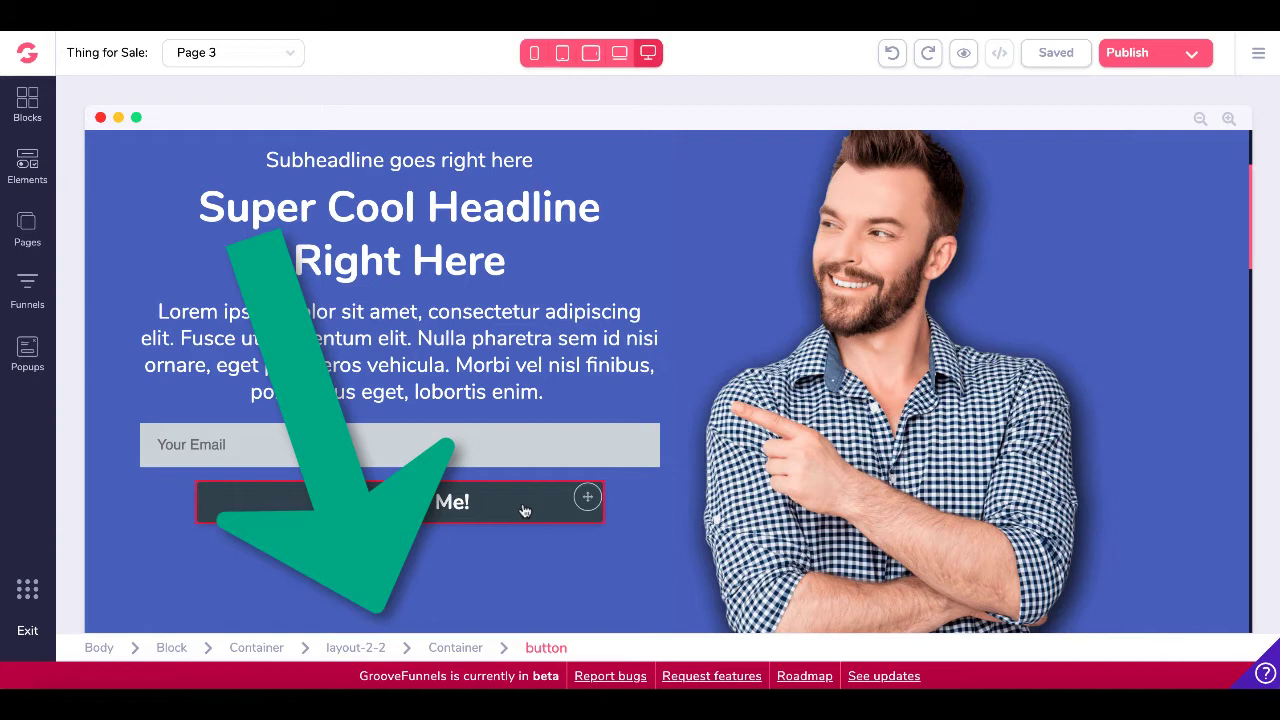
click(518, 458)
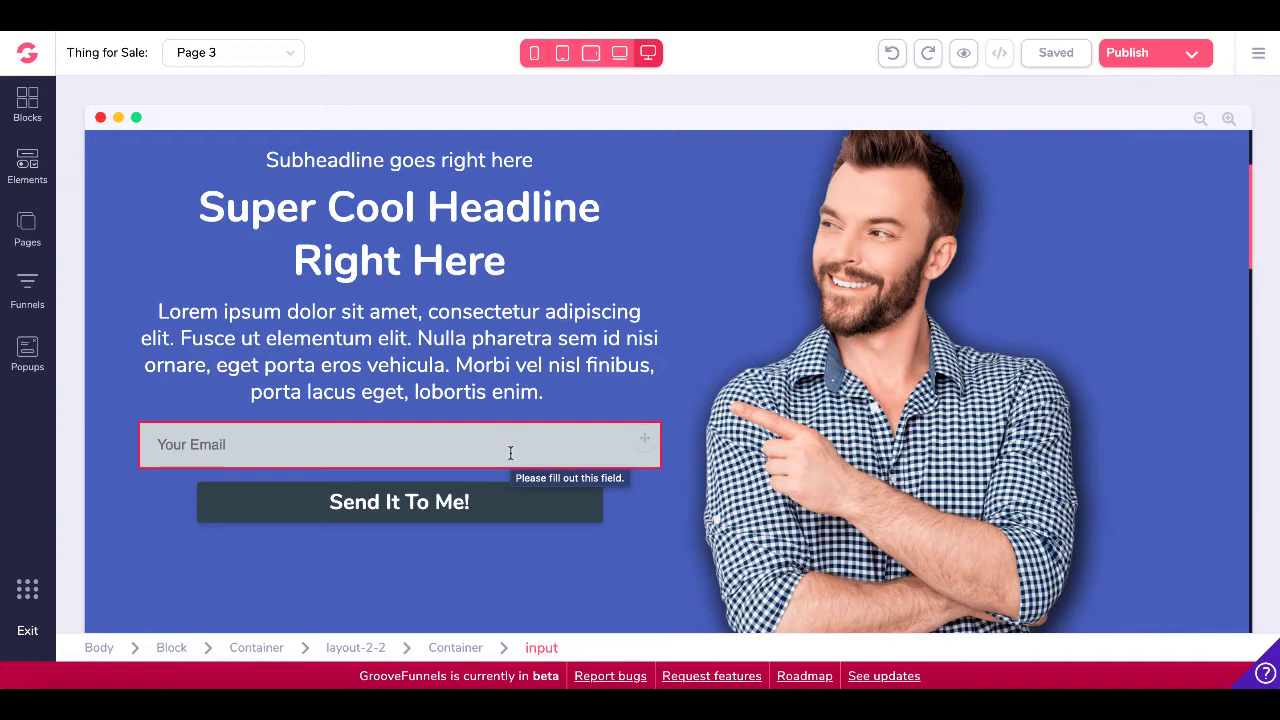
Step: Enter Whatever as the Send It To Me! button's text and open its link target options
click(516, 510)
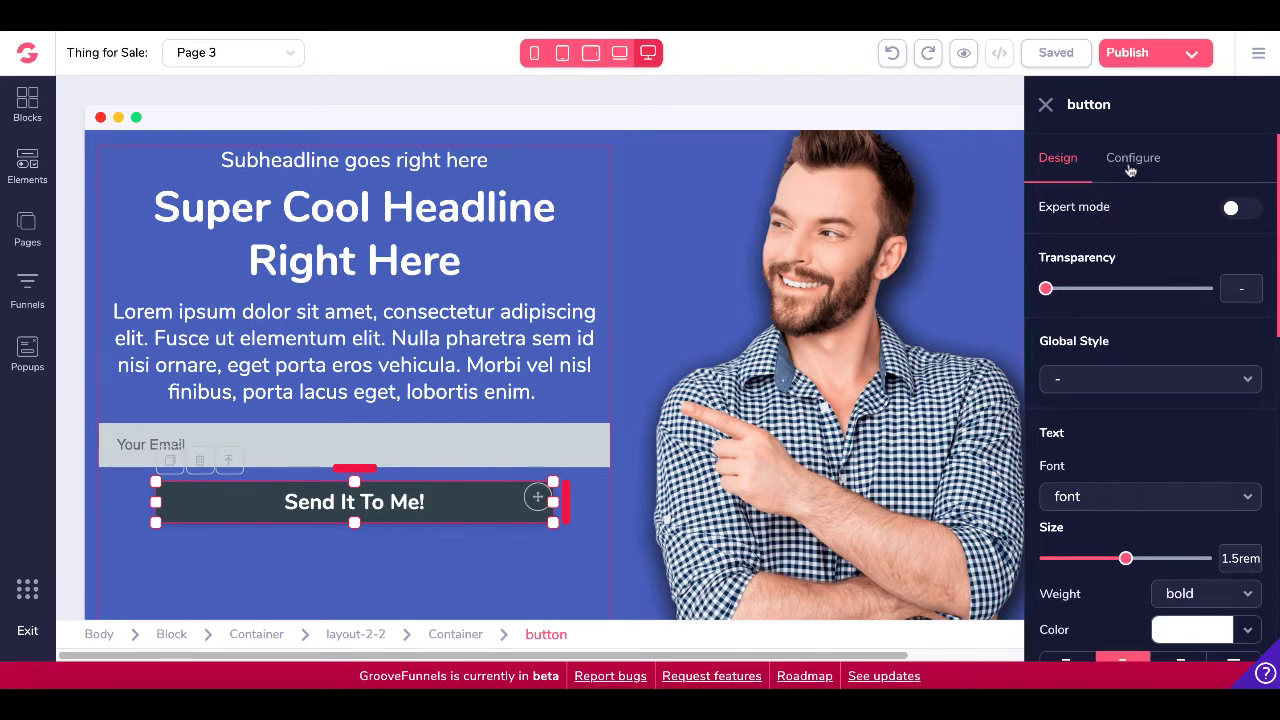
click(1130, 168)
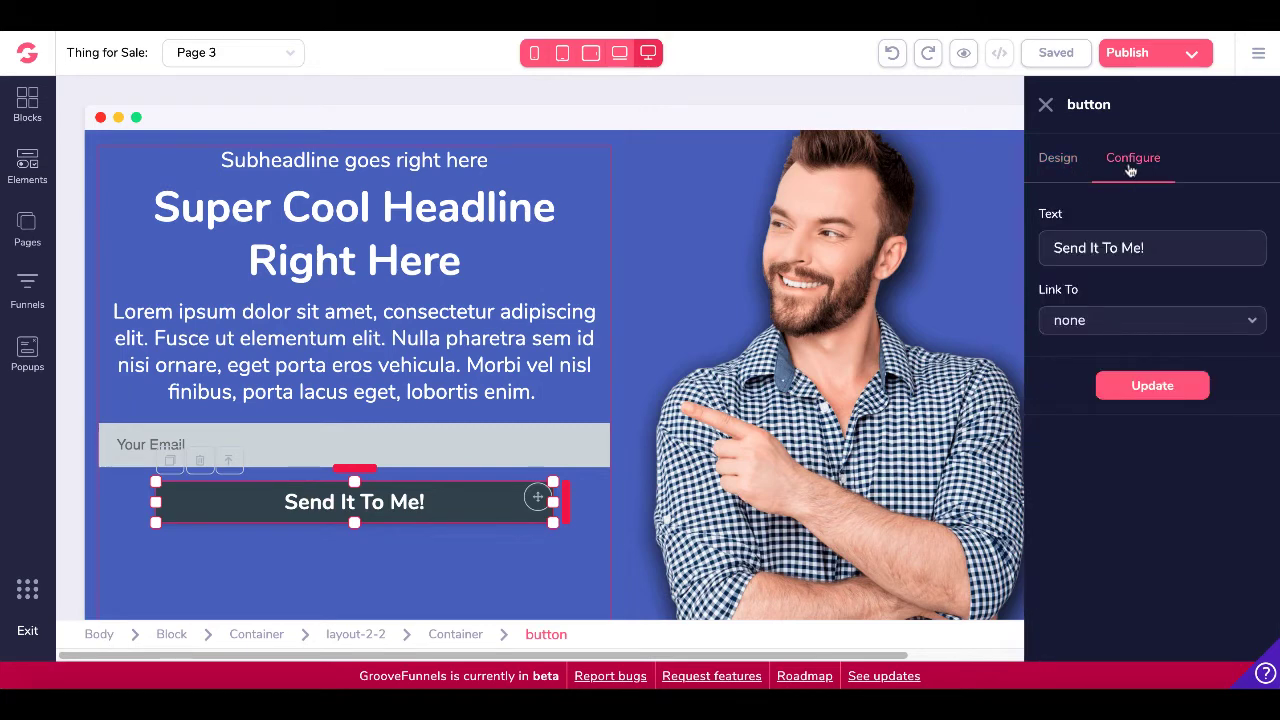
triple_click(1099, 247)
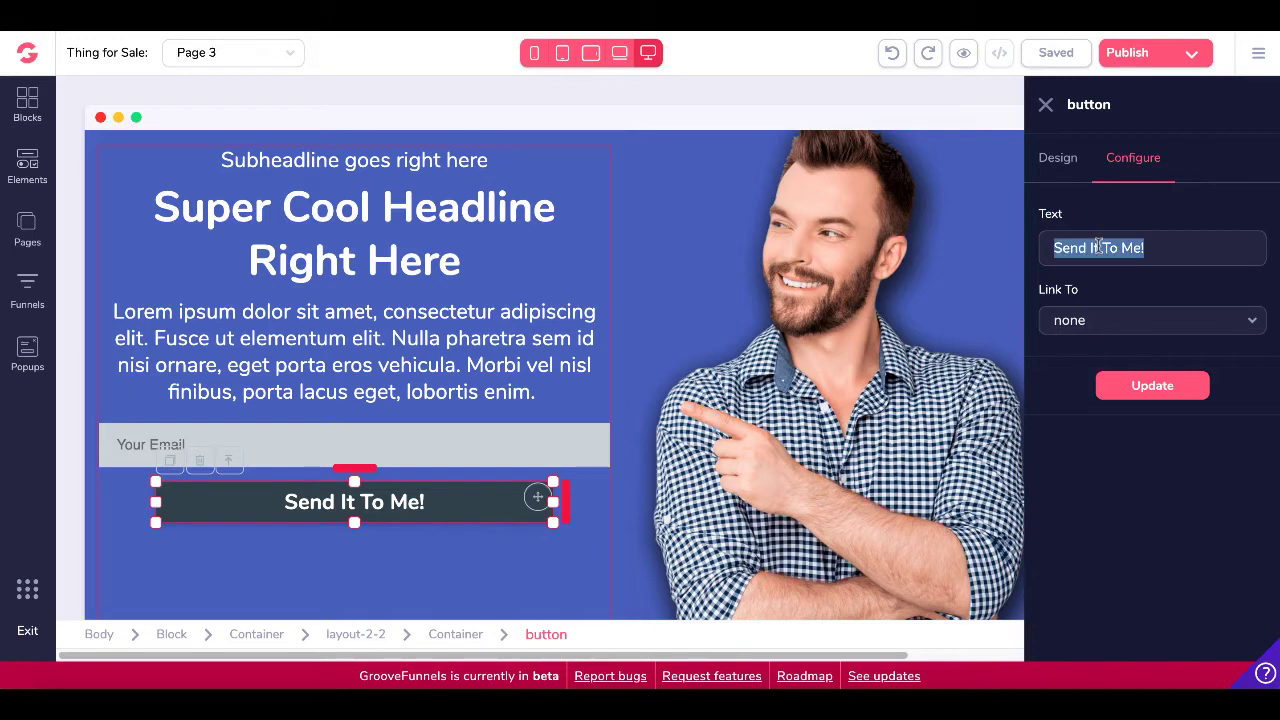
text(Whateve)
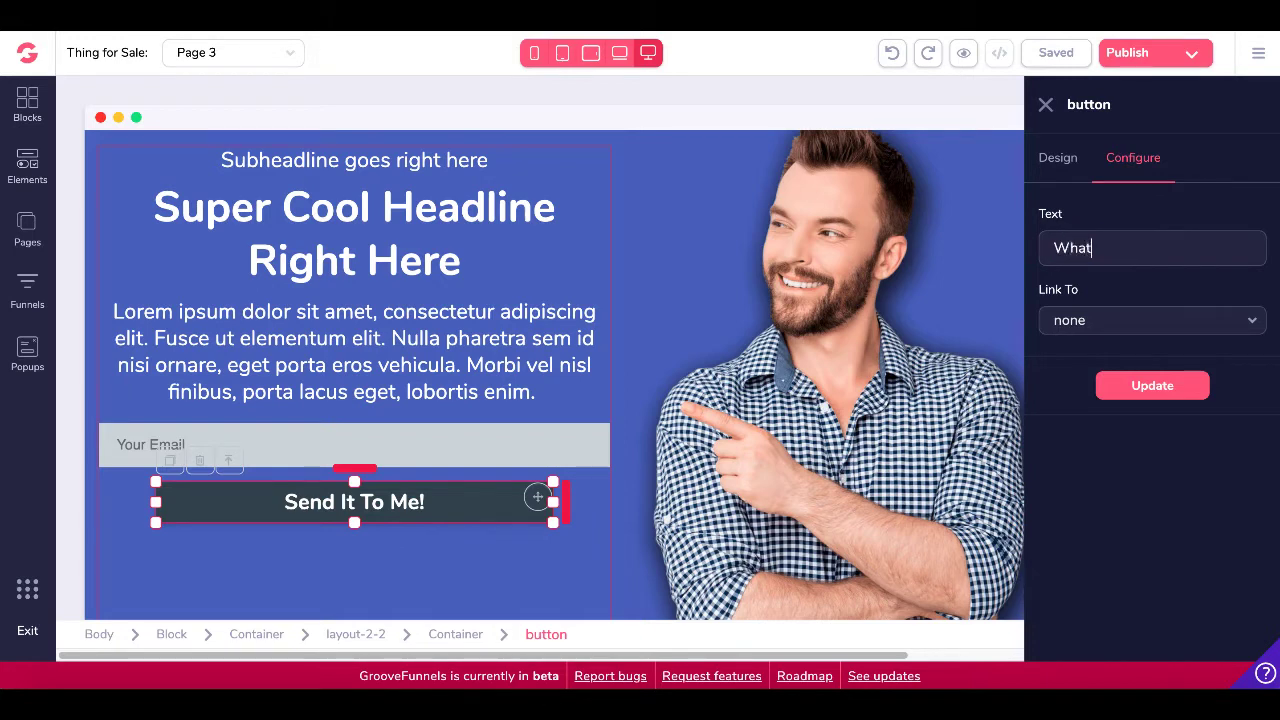
text(r)
click(1114, 321)
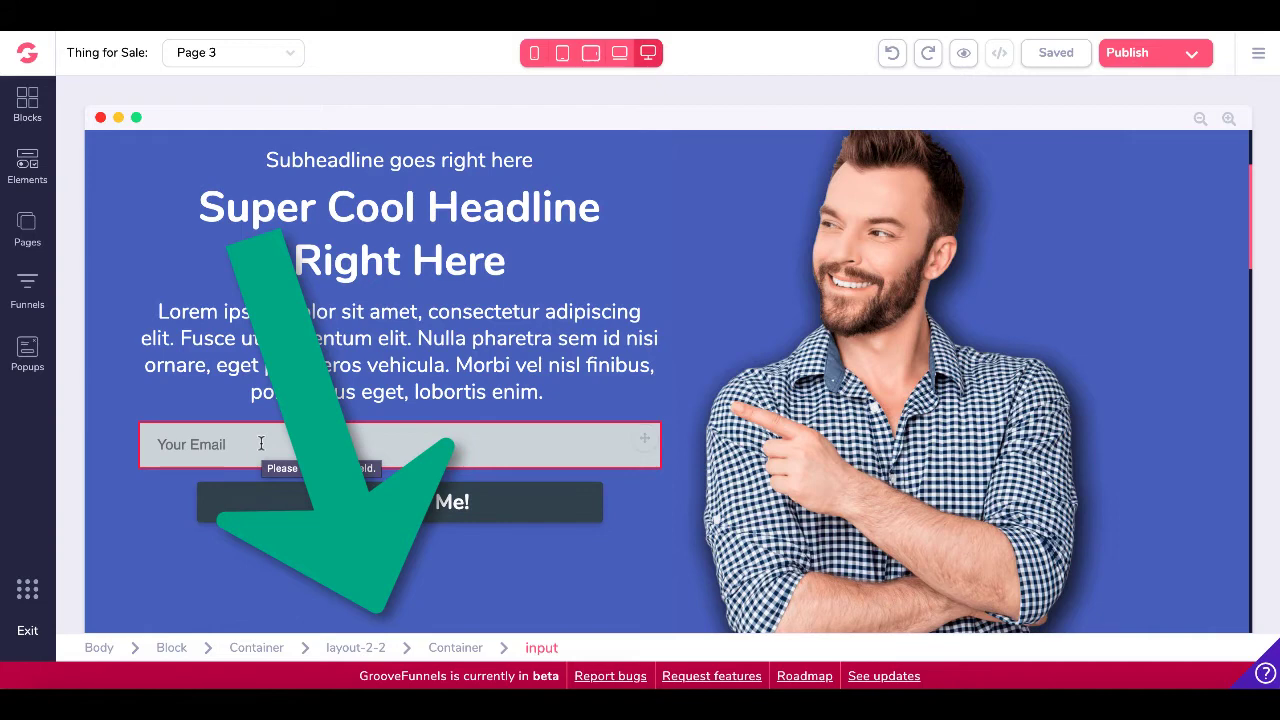
Step: Add a Button with Icon element between the email field and the Send It To Me! button
click(263, 500)
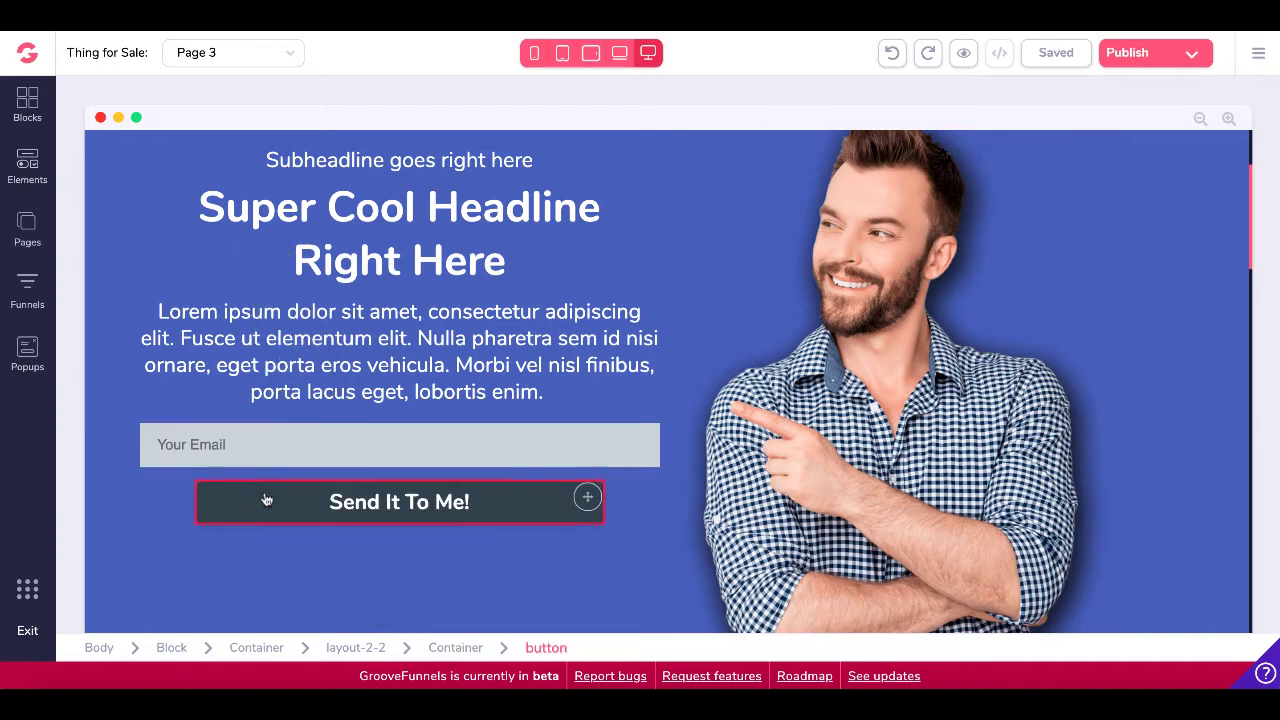
click(82, 242)
click(27, 165)
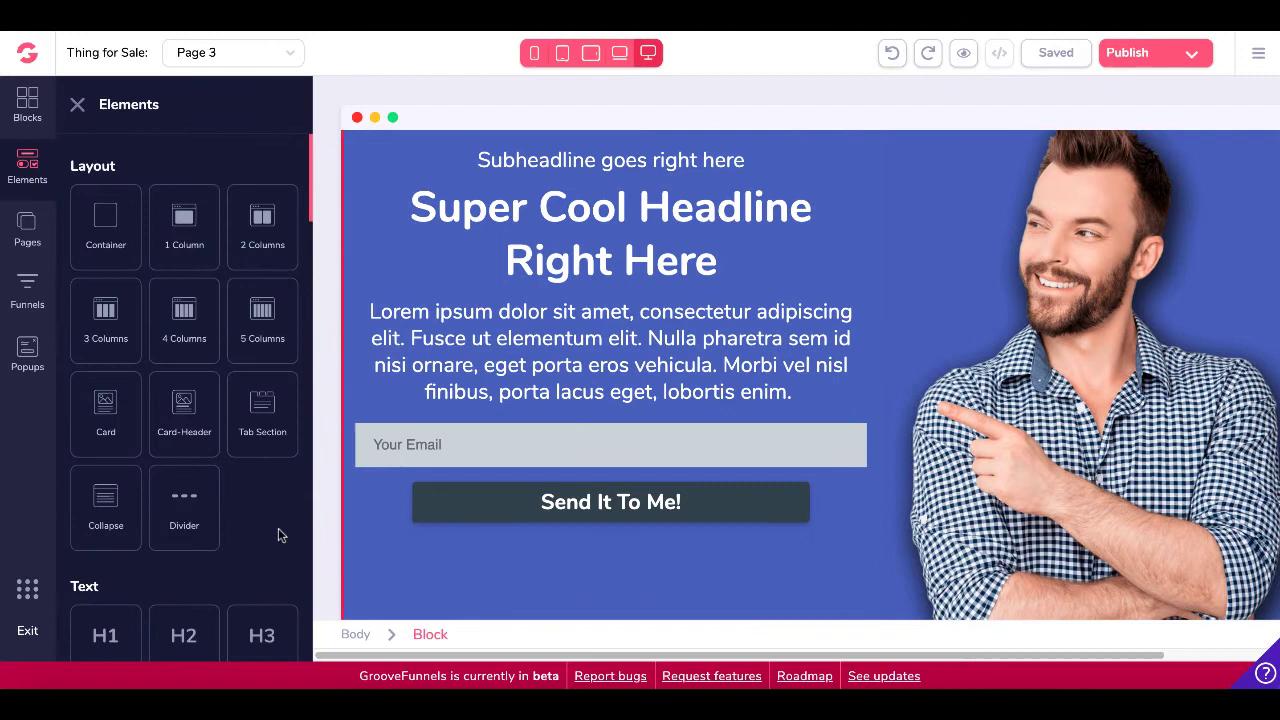
scroll(280, 531, down, 3)
scroll(280, 531, down, 5)
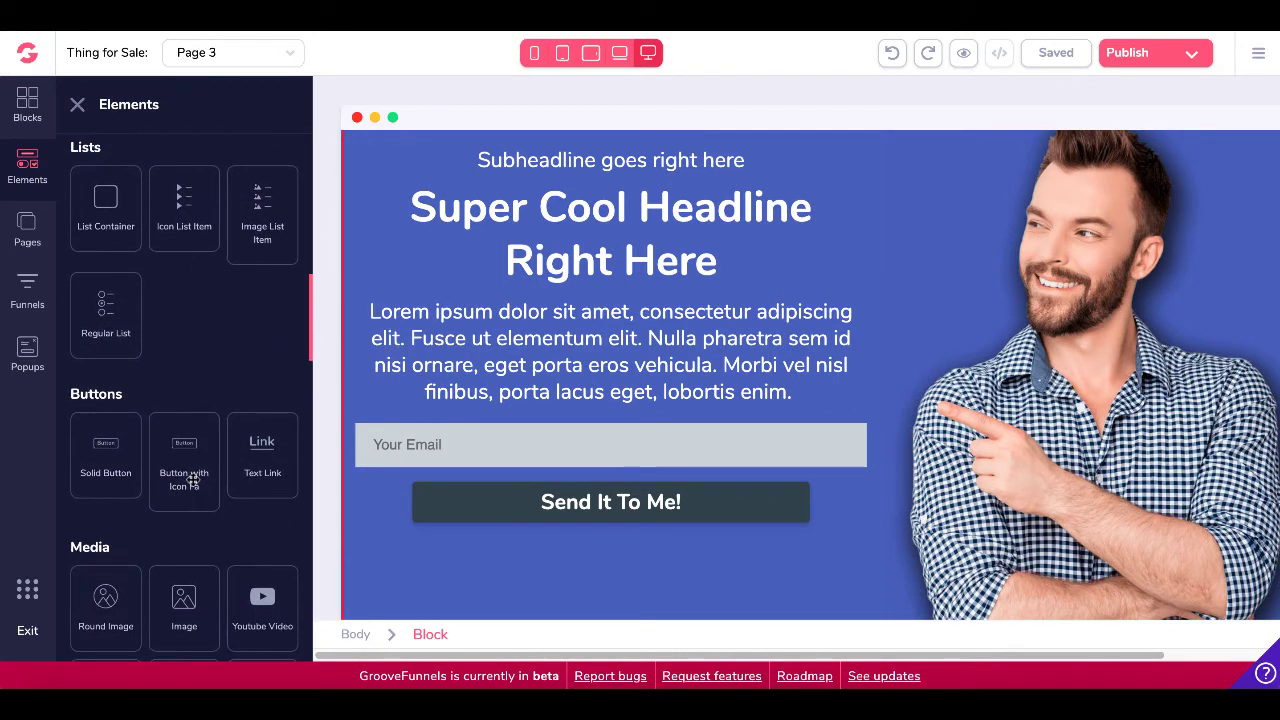
drag(187, 472, 426, 528)
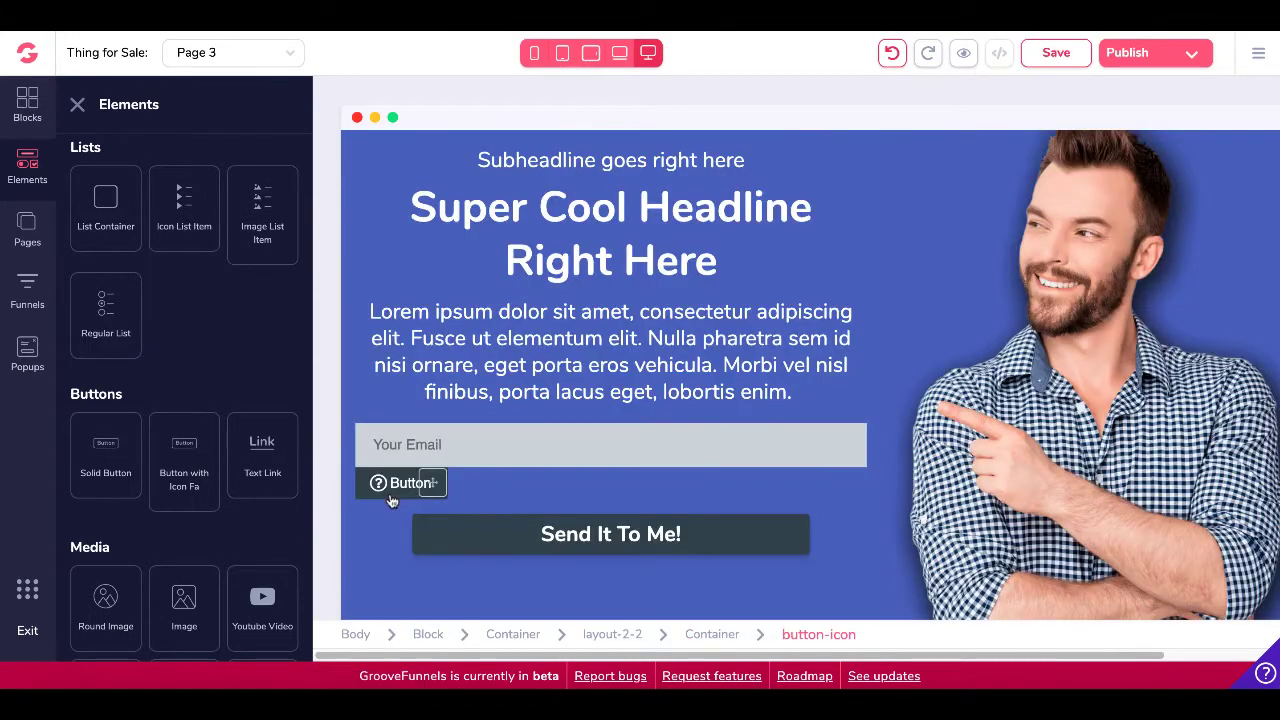
Step: Choose the fas fa-adjust icon for the new icon button and open its link target options
click(391, 500)
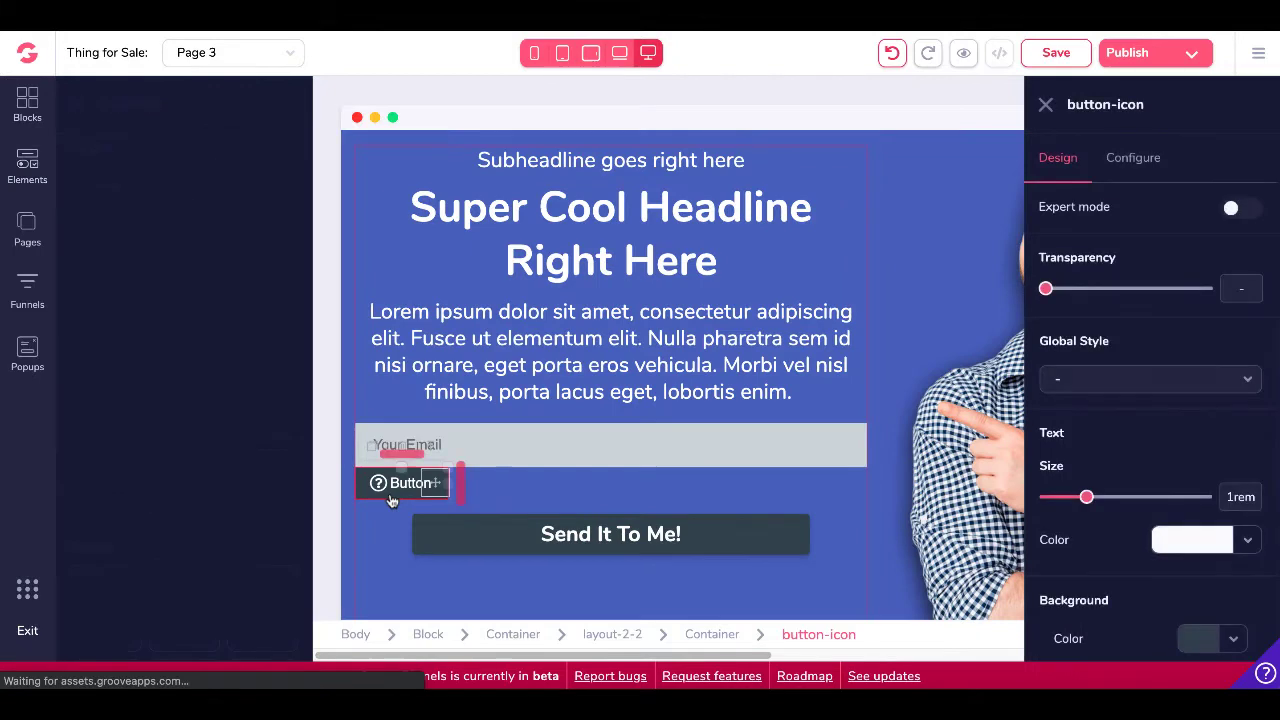
click(1134, 158)
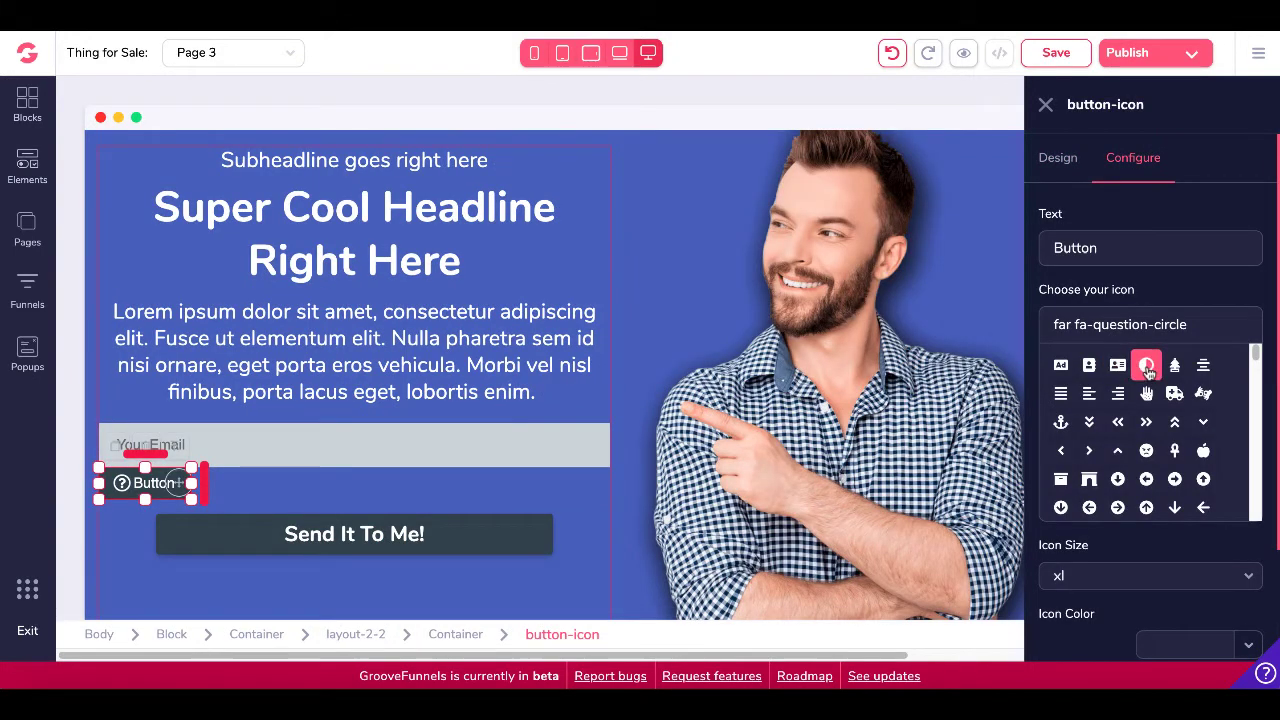
click(1147, 367)
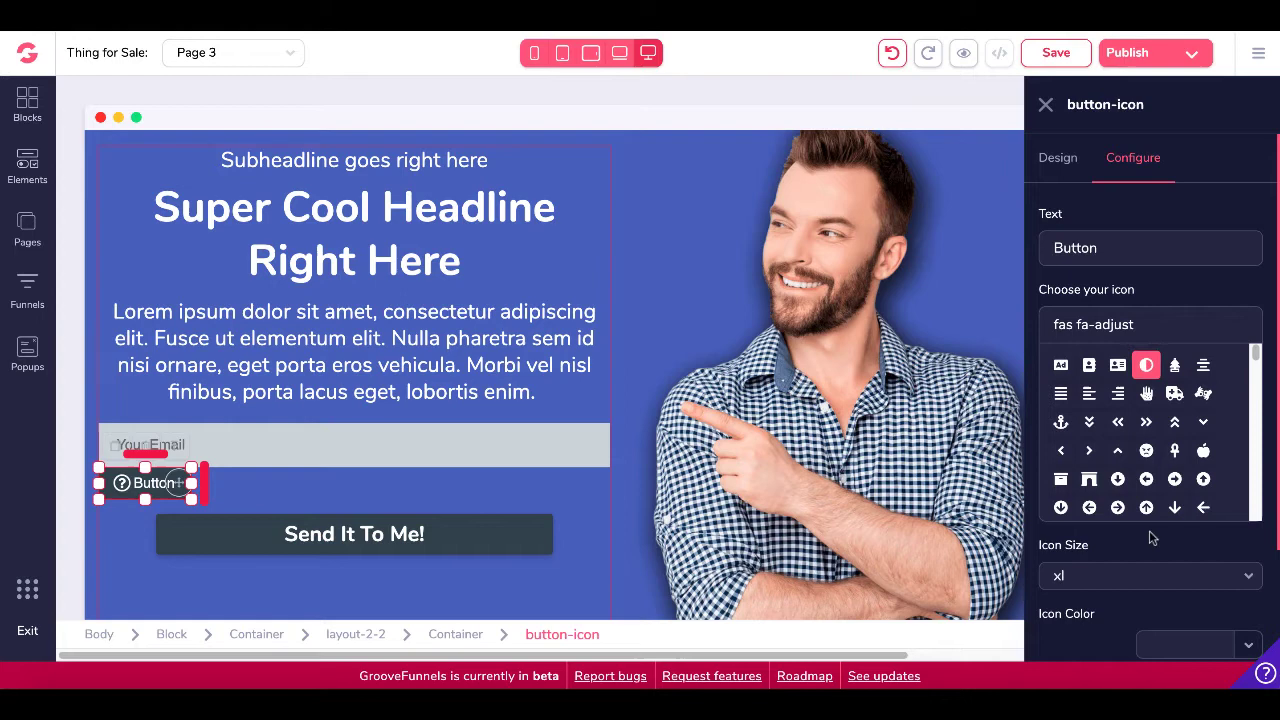
scroll(1151, 534, down, 3)
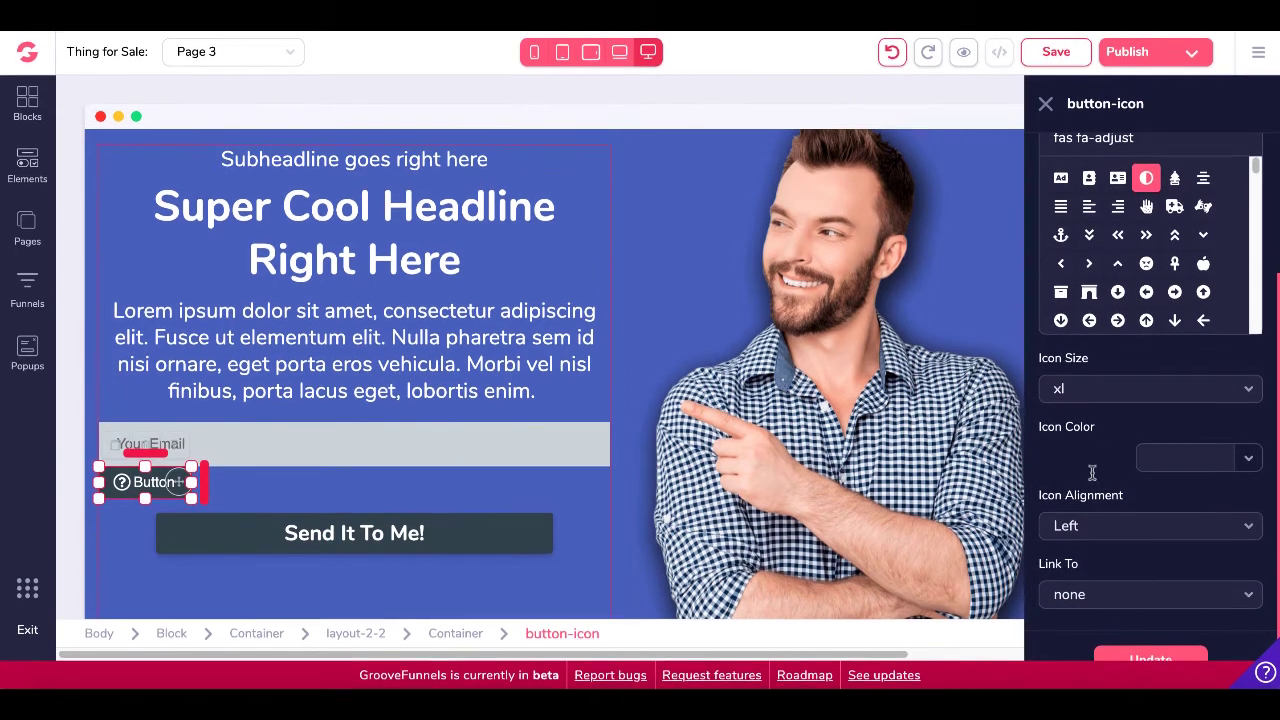
click(1078, 596)
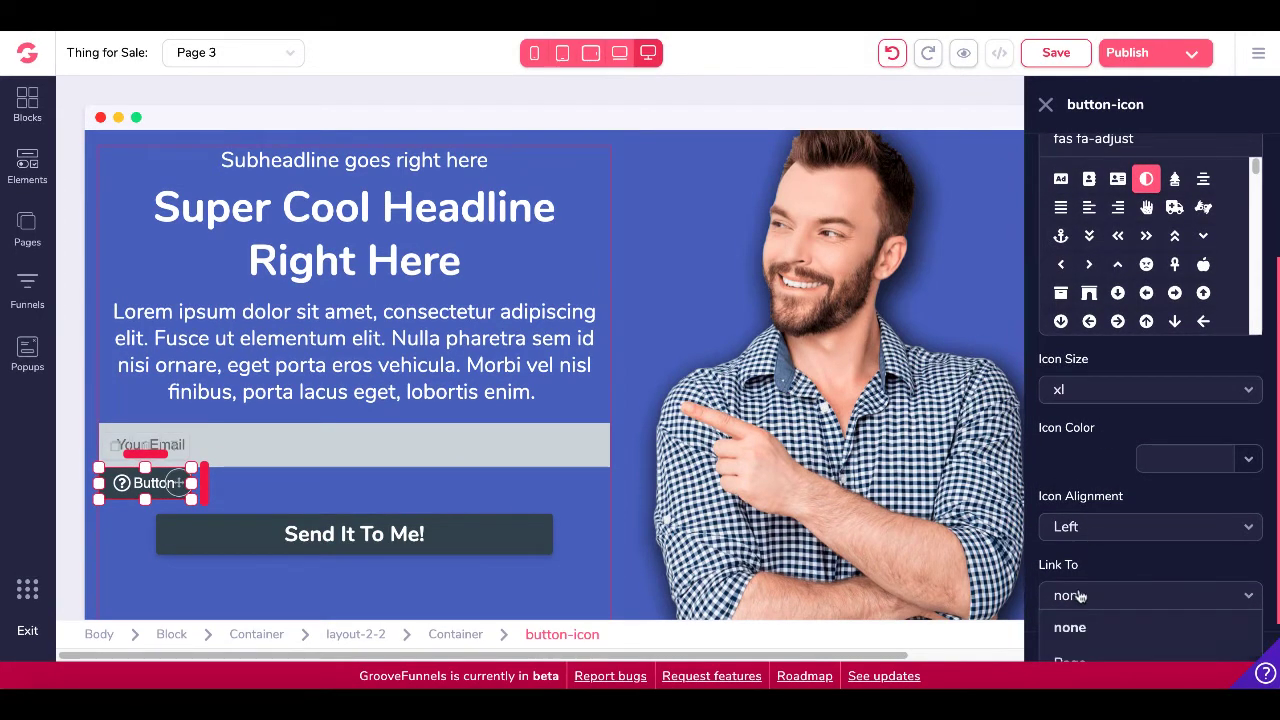
scroll(1072, 594, down, 2)
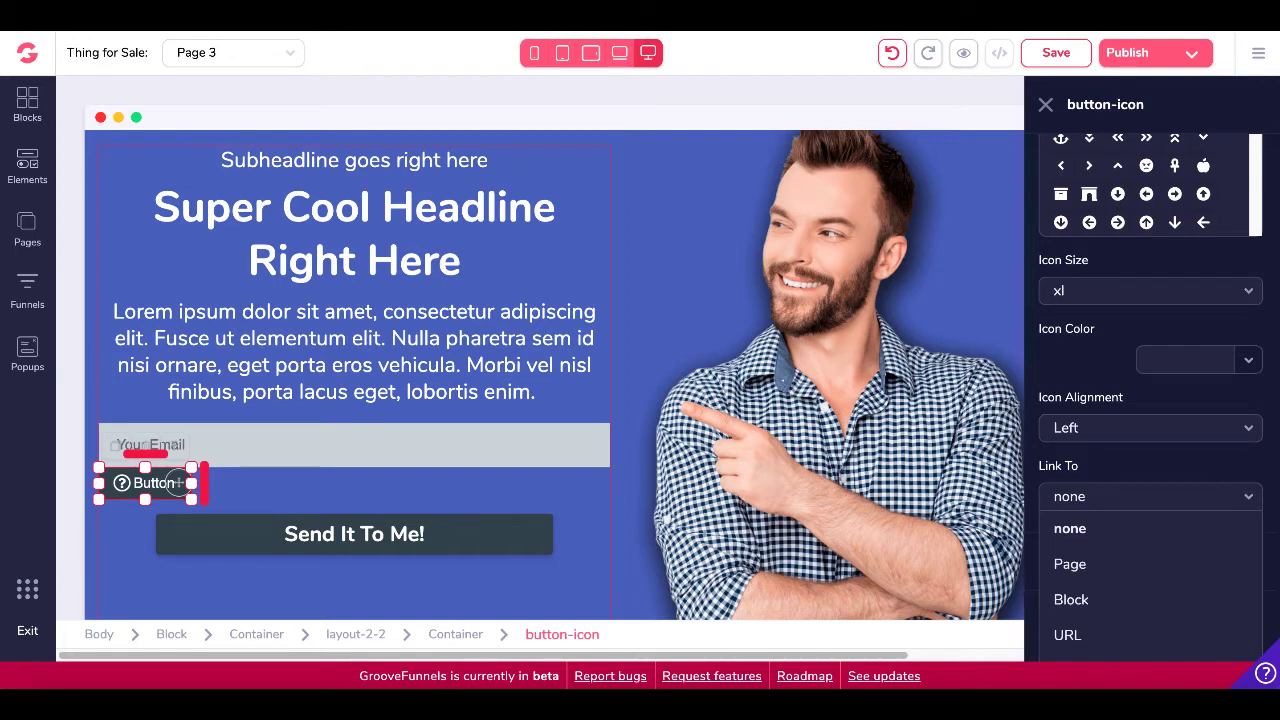
Step: Examine the icon button's full list of link targets with the browser zoomed out, and restore the zoom to 100%
right_click(180, 31)
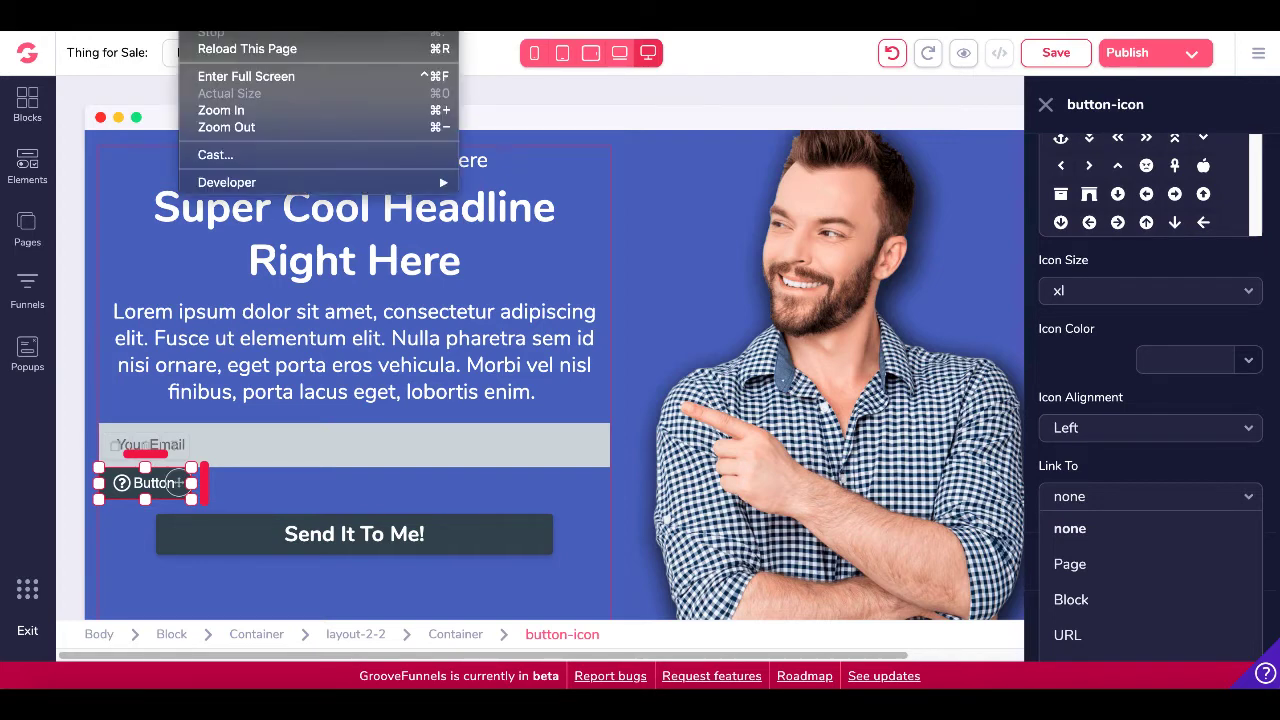
click(270, 128)
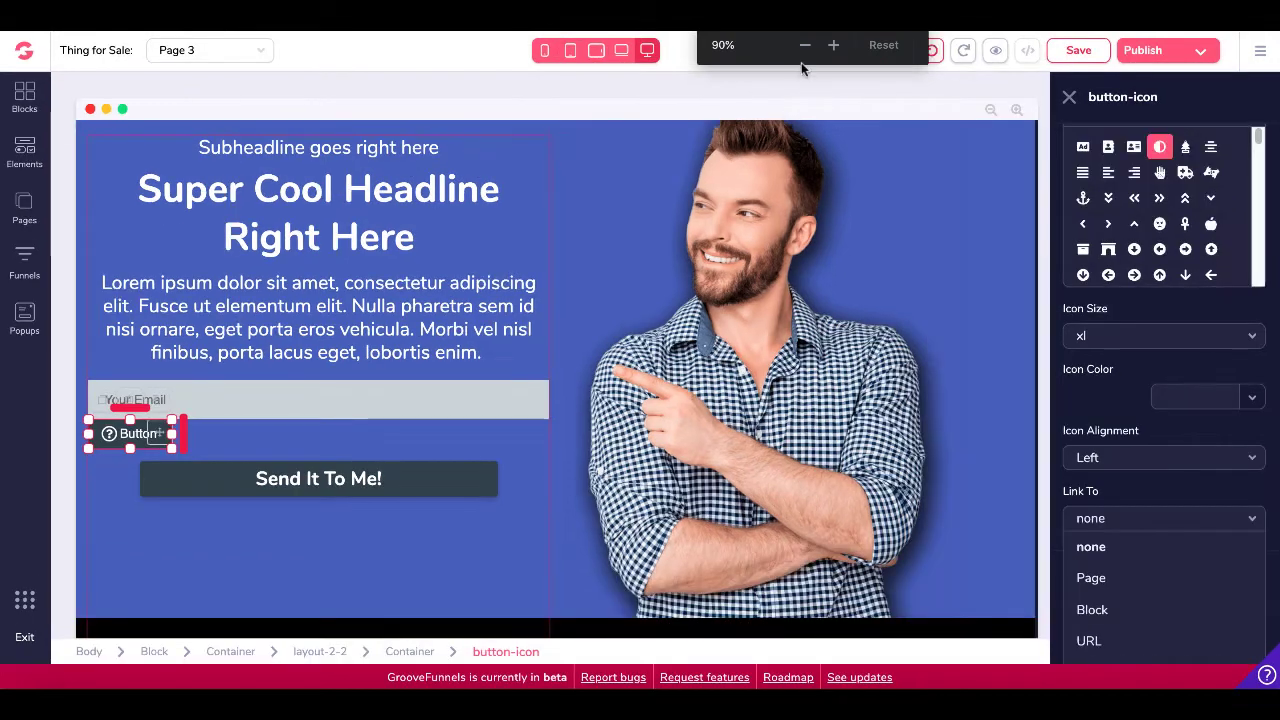
click(806, 47)
click(806, 47)
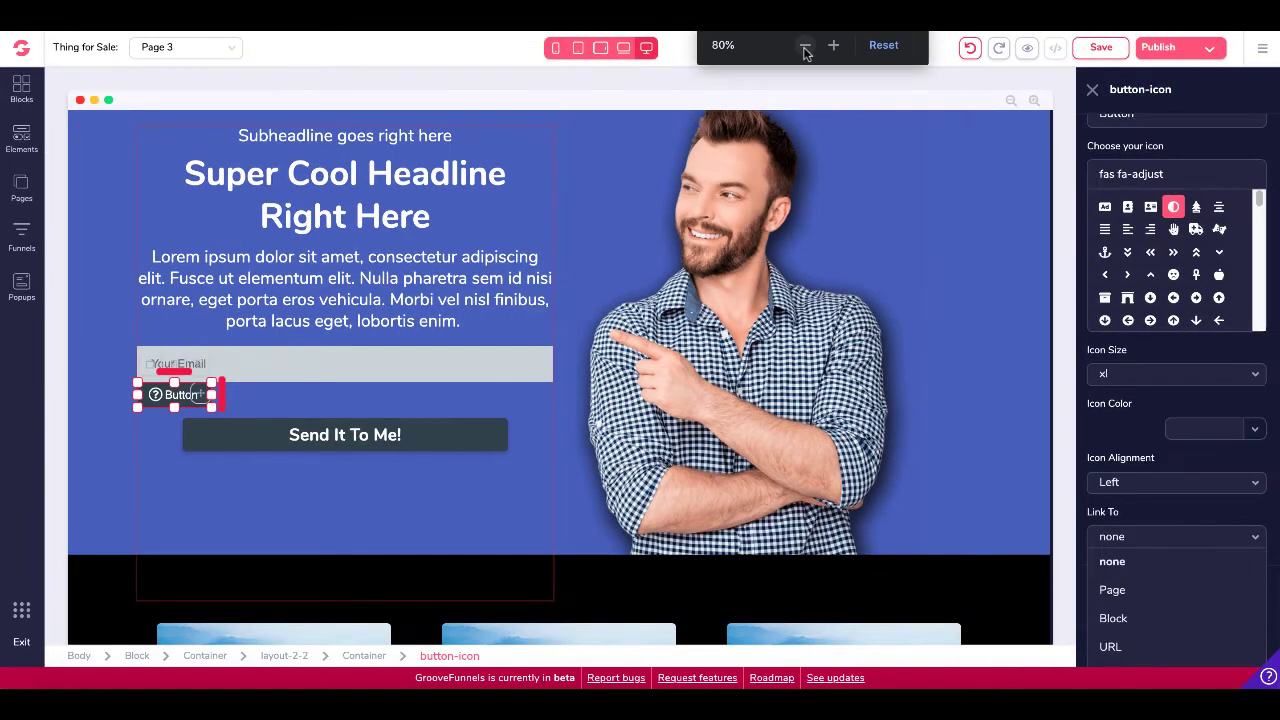
click(806, 47)
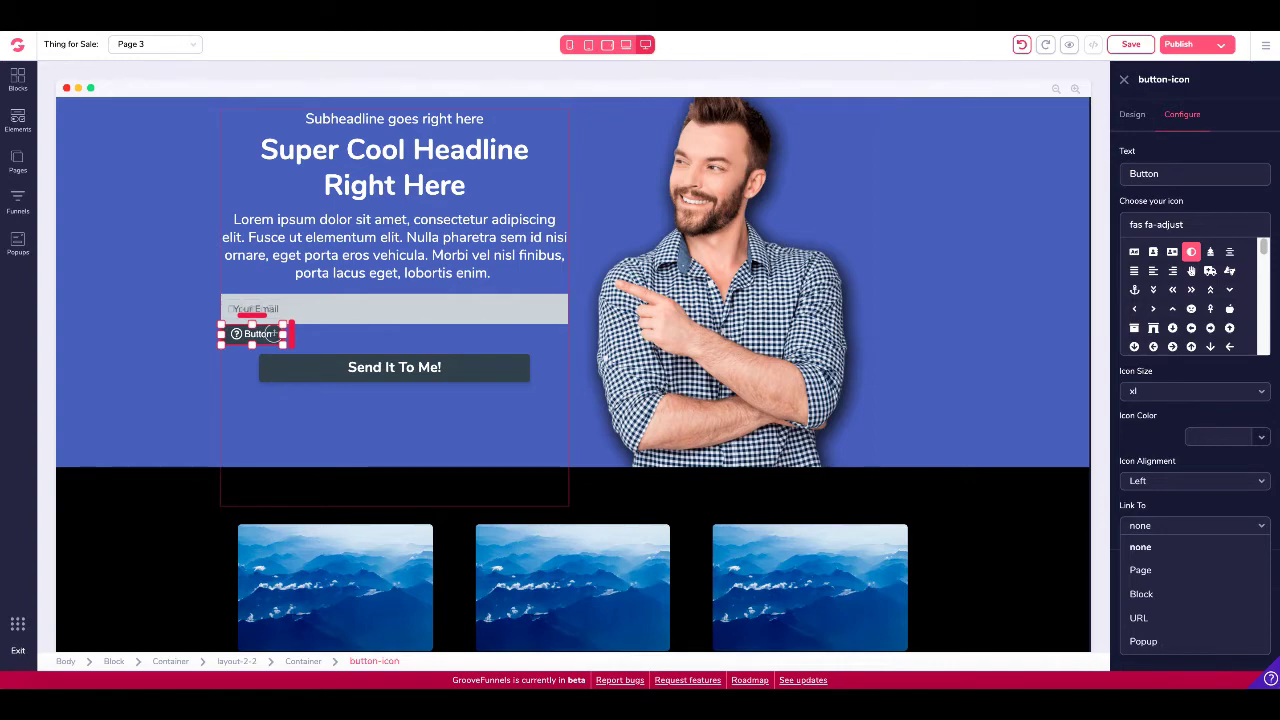
click(884, 25)
click(886, 46)
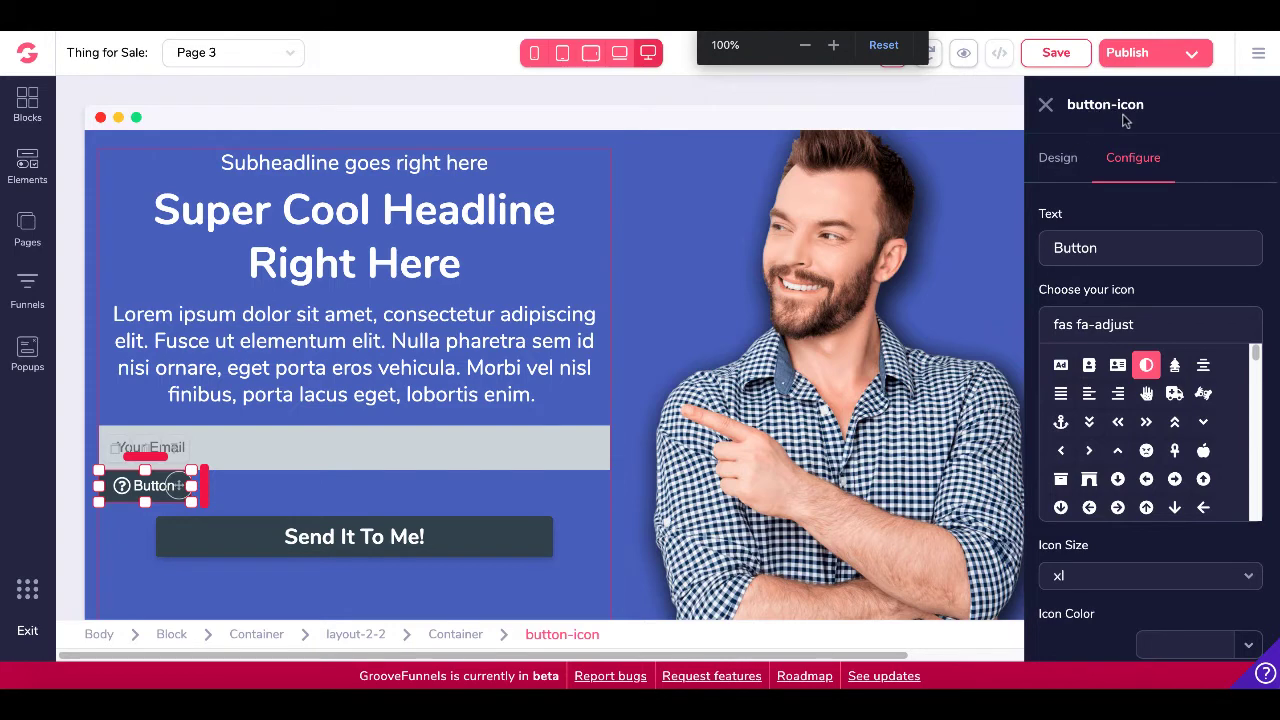
Step: Add a Text Link element between the email field and the icon button, and open its configuration settings
click(36, 182)
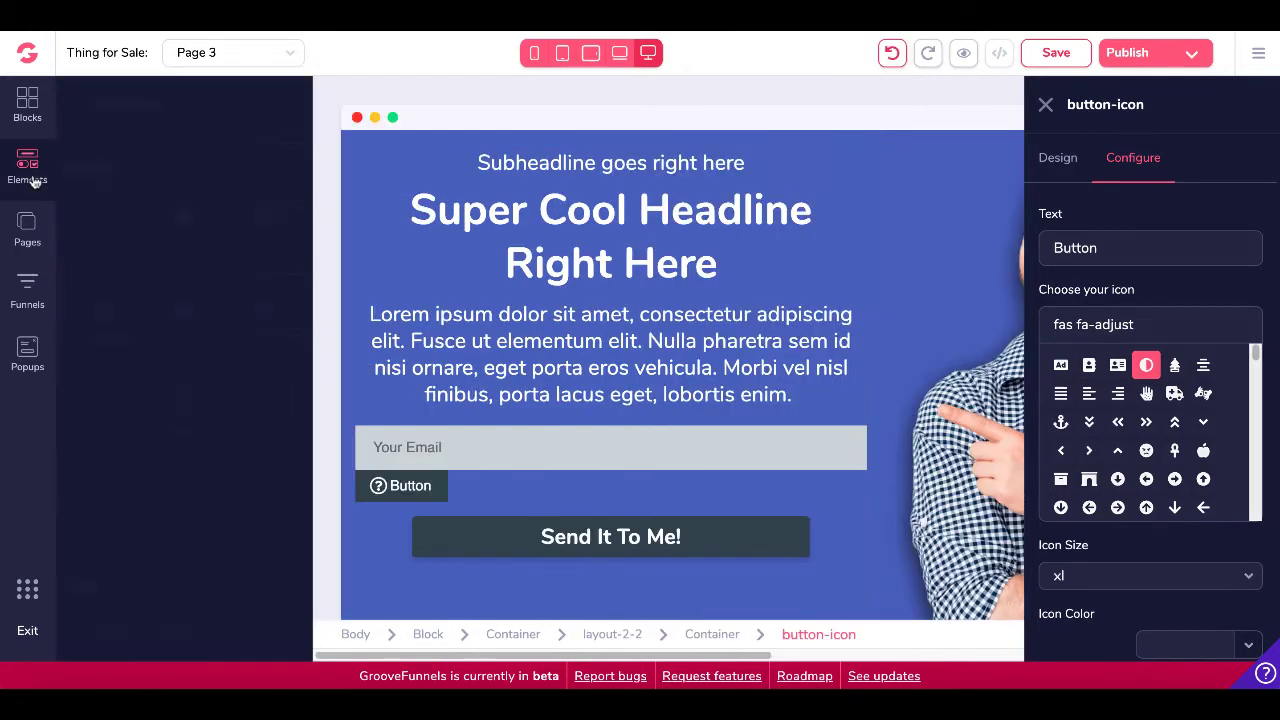
scroll(180, 415, down, 10)
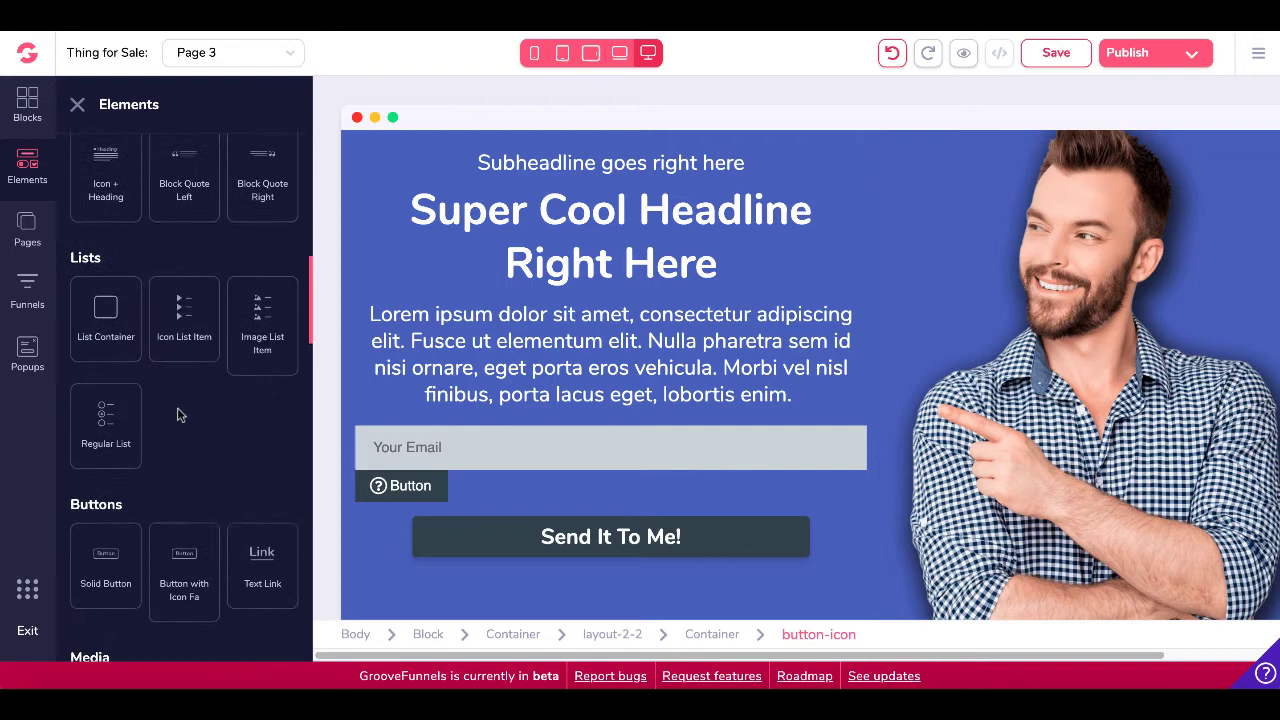
drag(262, 484, 471, 450)
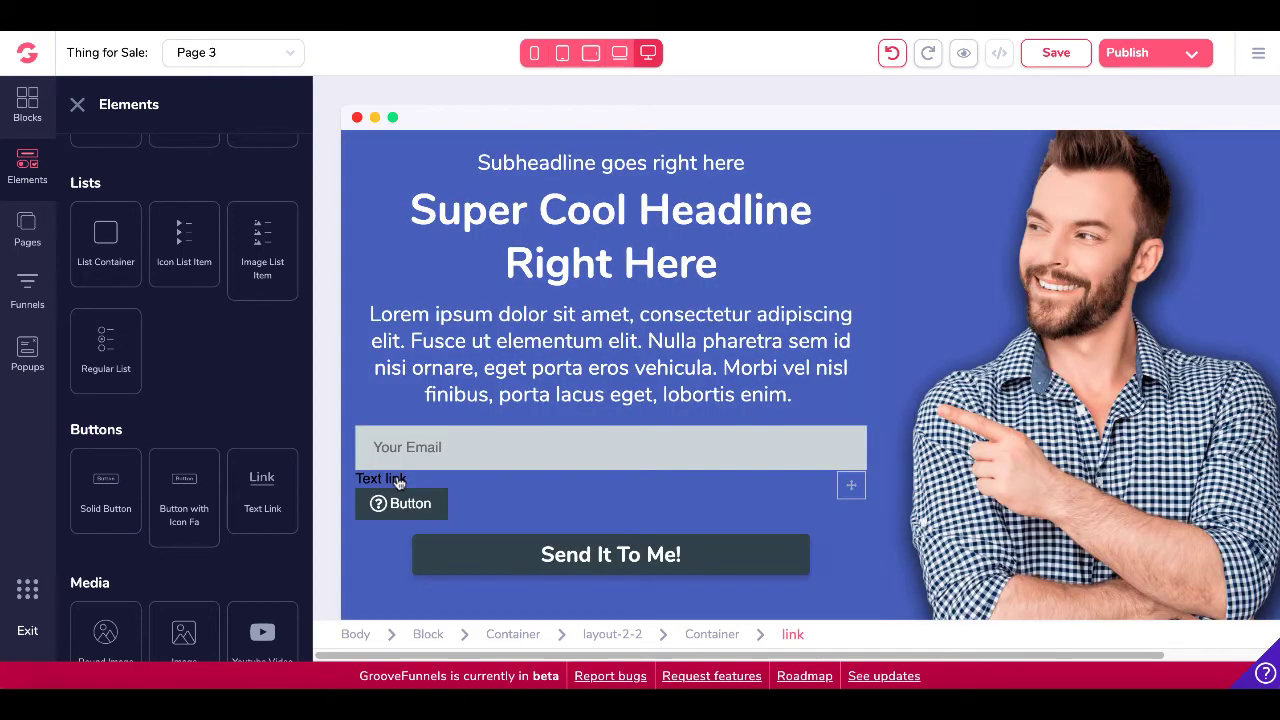
click(392, 483)
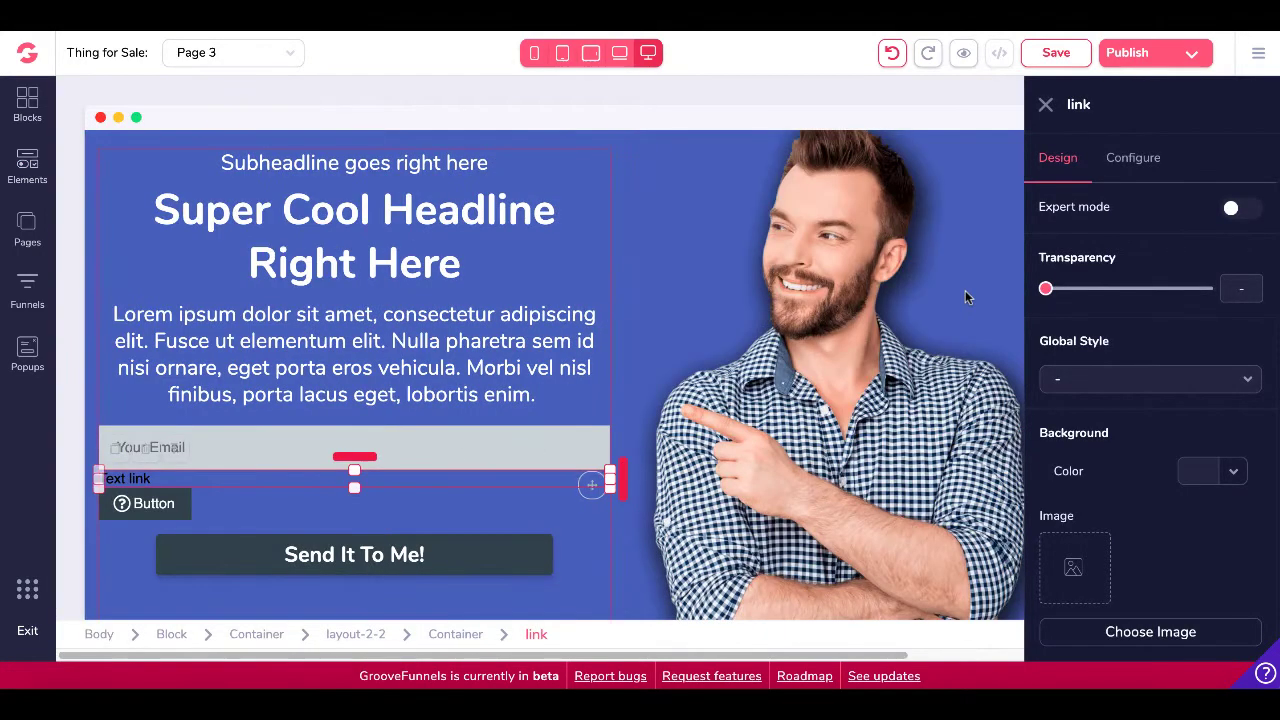
click(1122, 179)
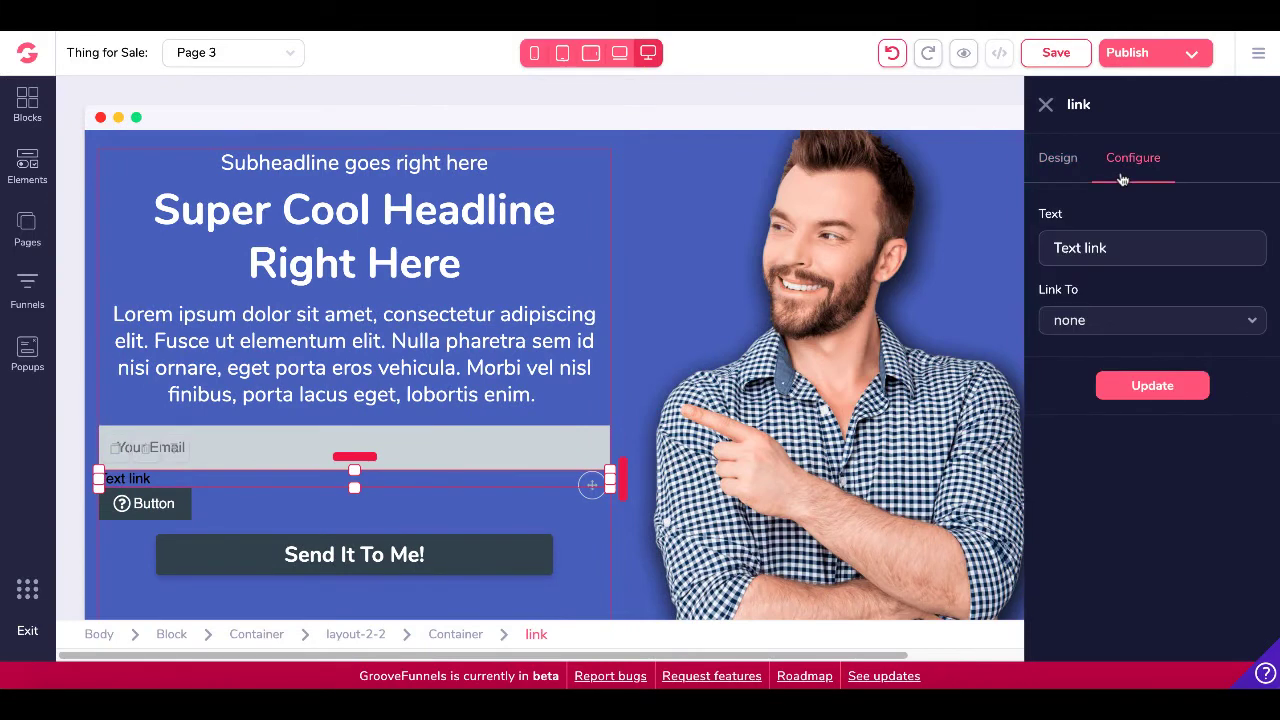
Step: Open the text link's Link To options to view its link targets, and delete the text link
click(1080, 330)
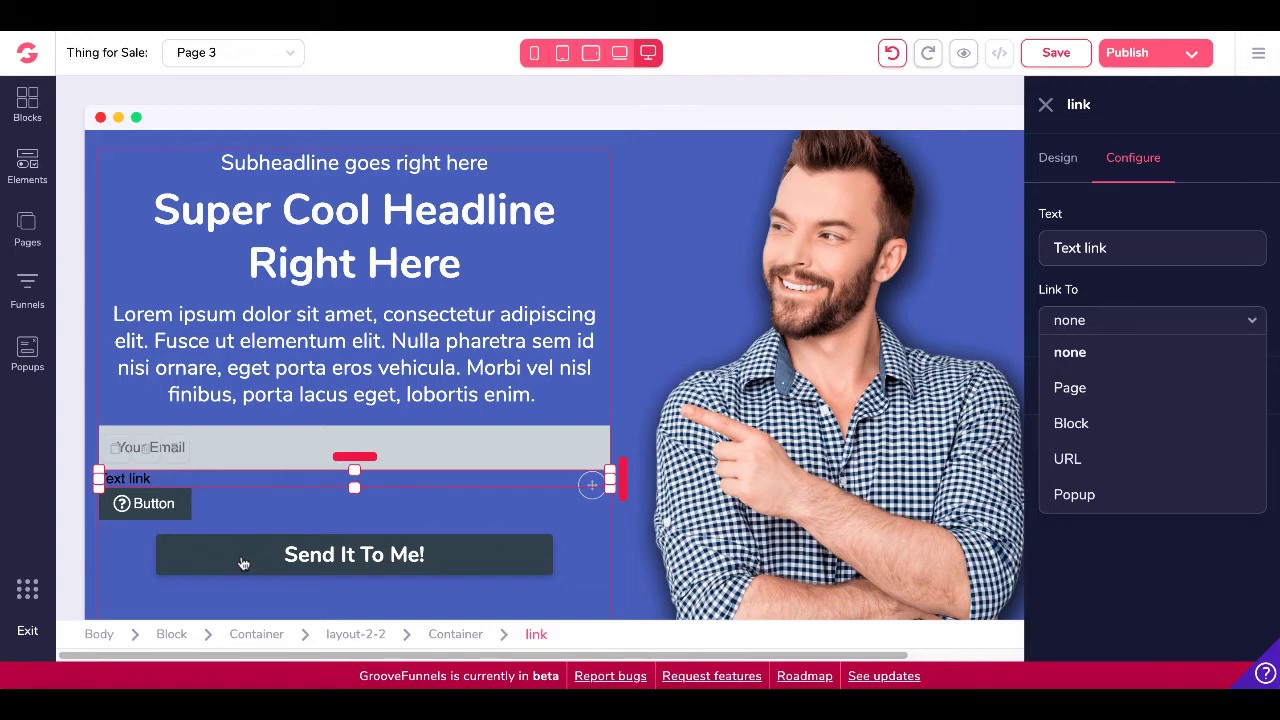
click(146, 451)
click(681, 388)
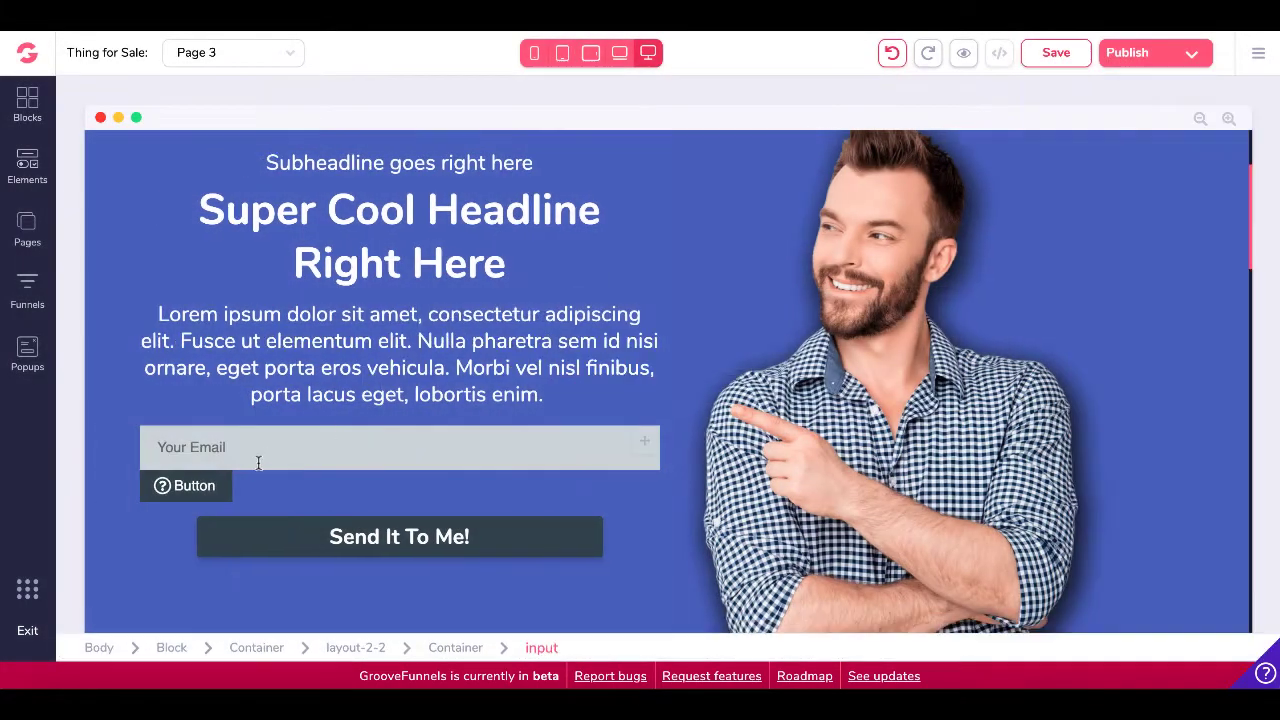
Step: Delete the icon button and the Send It To Me! button beneath the email field
click(210, 486)
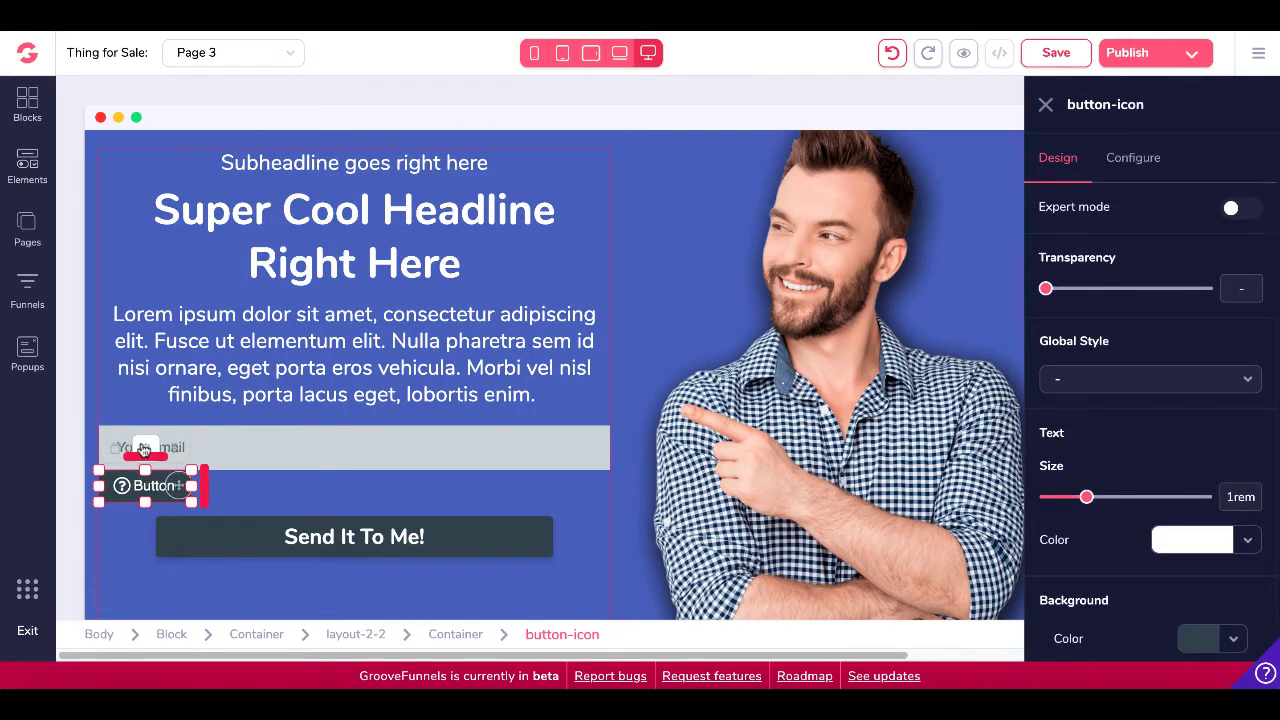
click(144, 451)
click(678, 387)
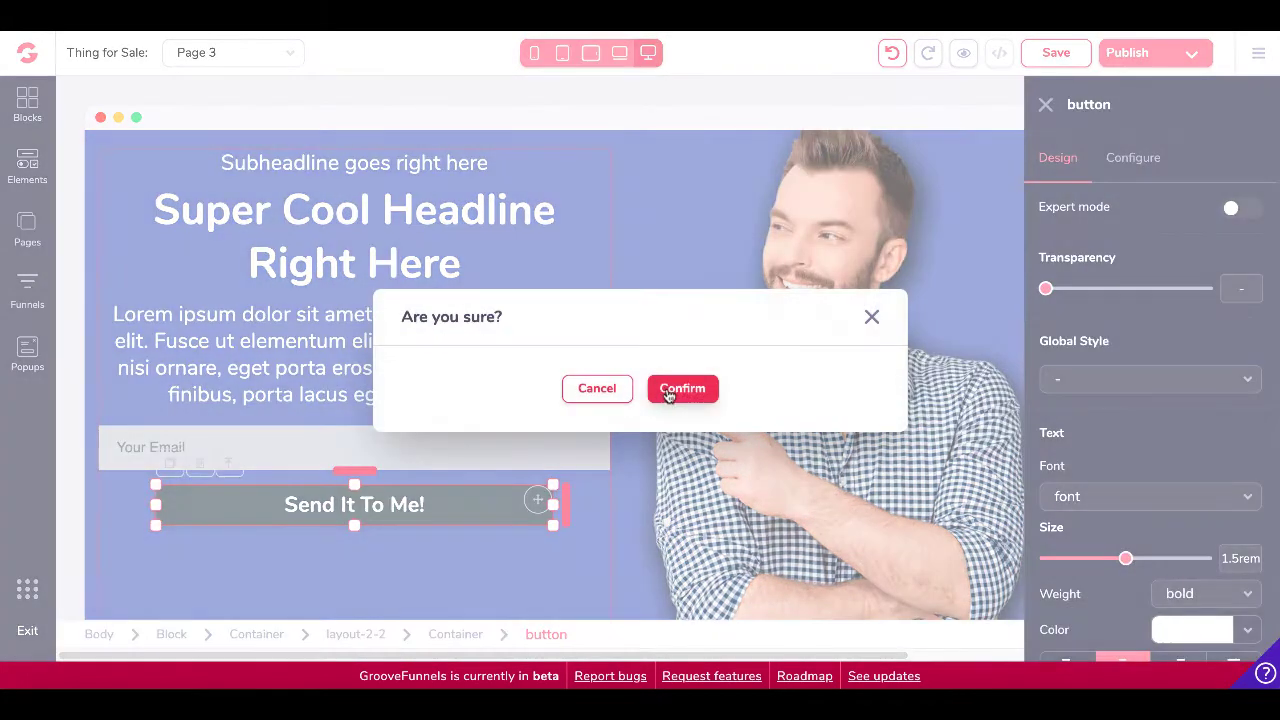
click(668, 388)
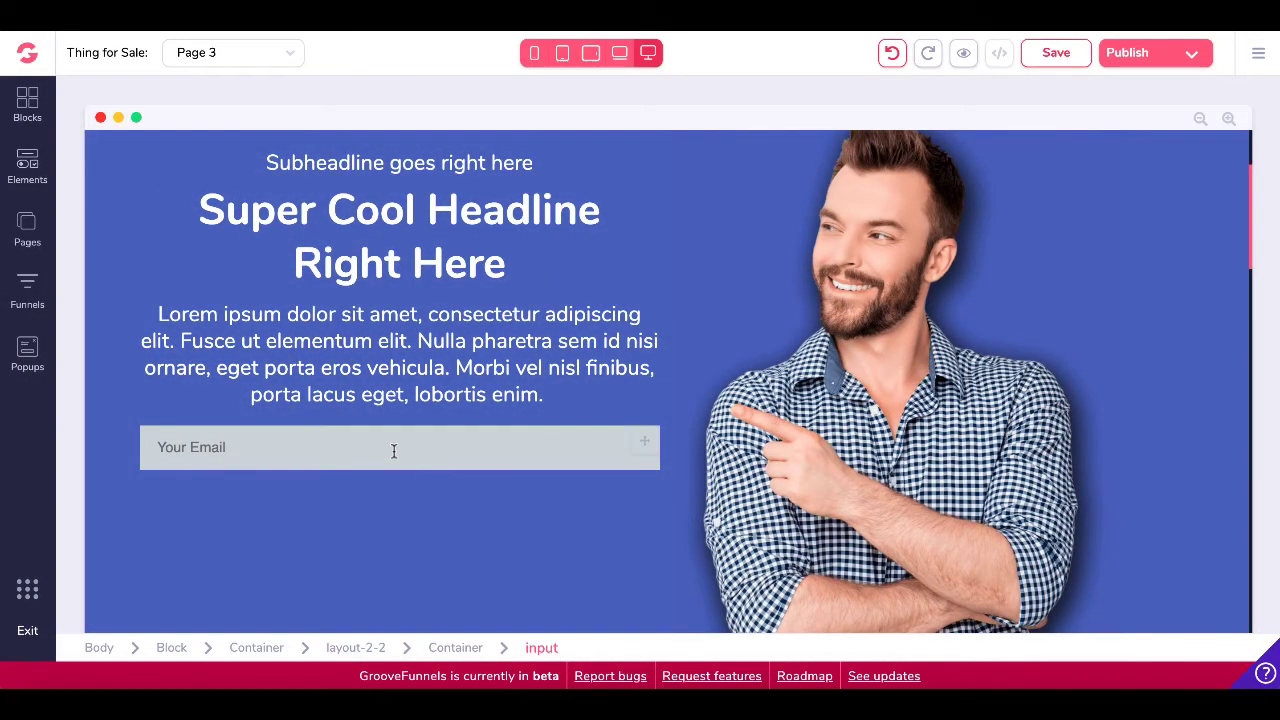
Step: Add a Submit Button form element directly below the Your Email field
click(394, 450)
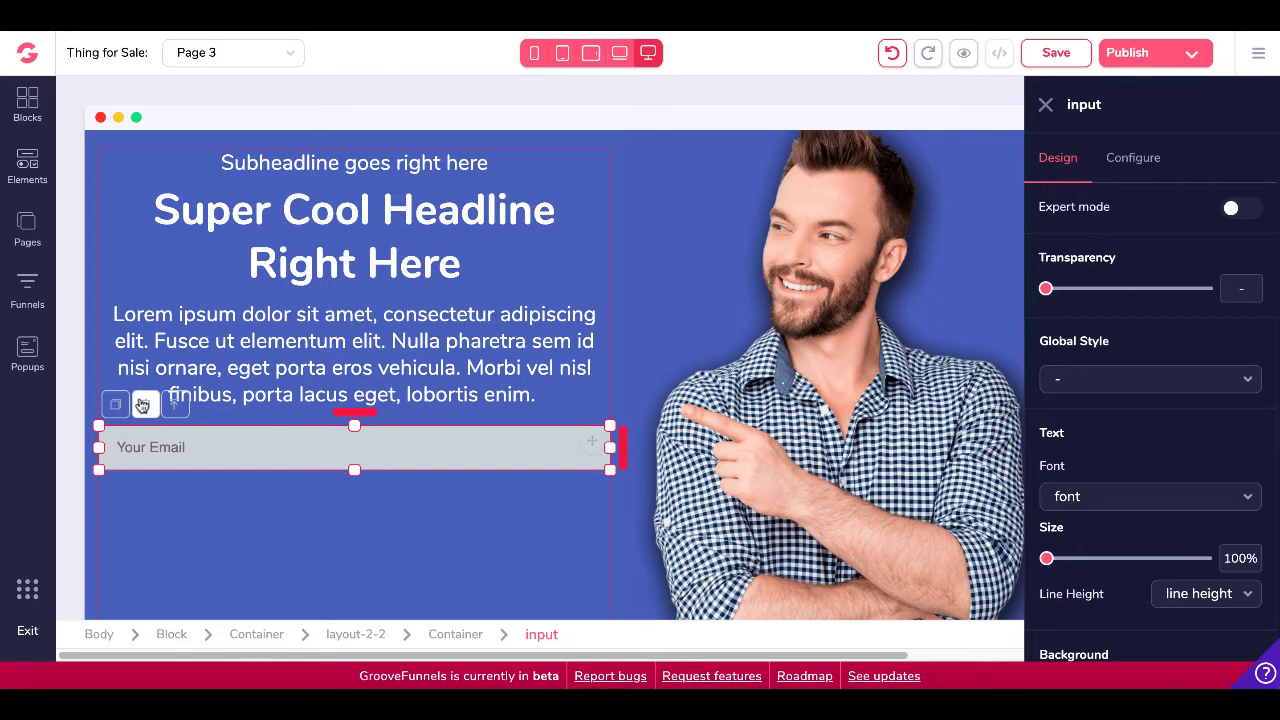
click(27, 184)
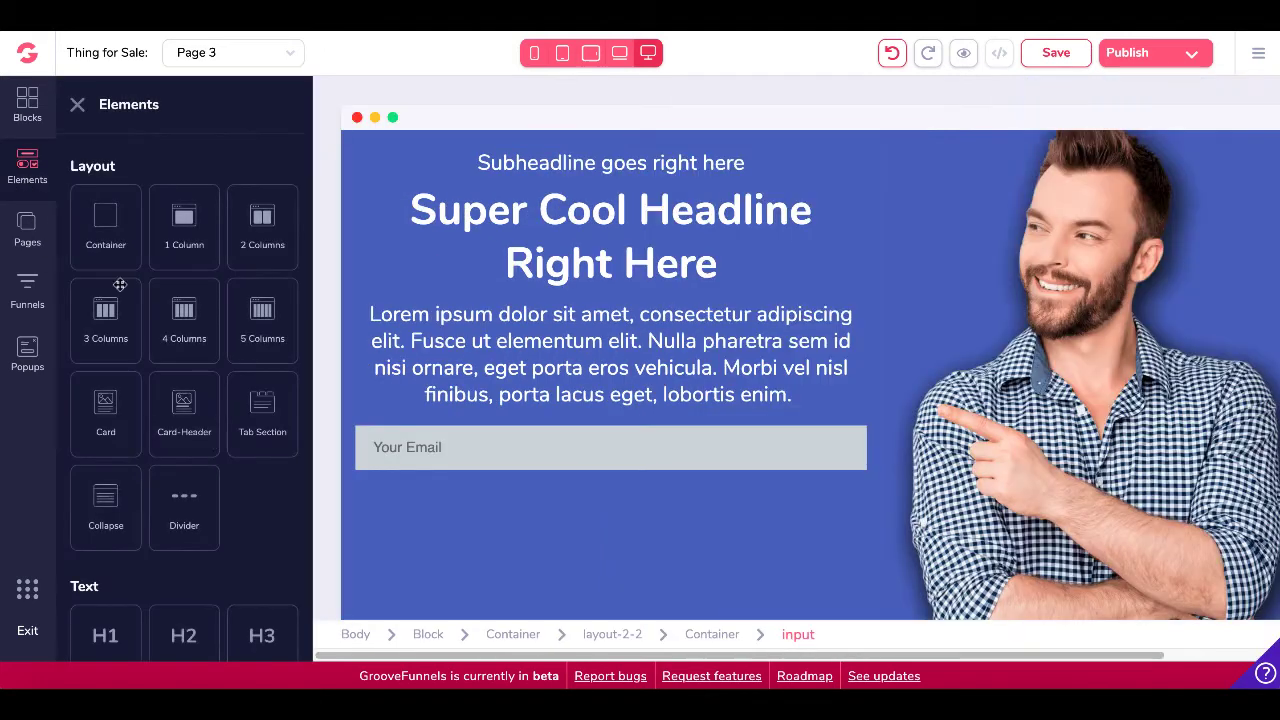
scroll(237, 489, down, 3)
scroll(237, 489, down, 8)
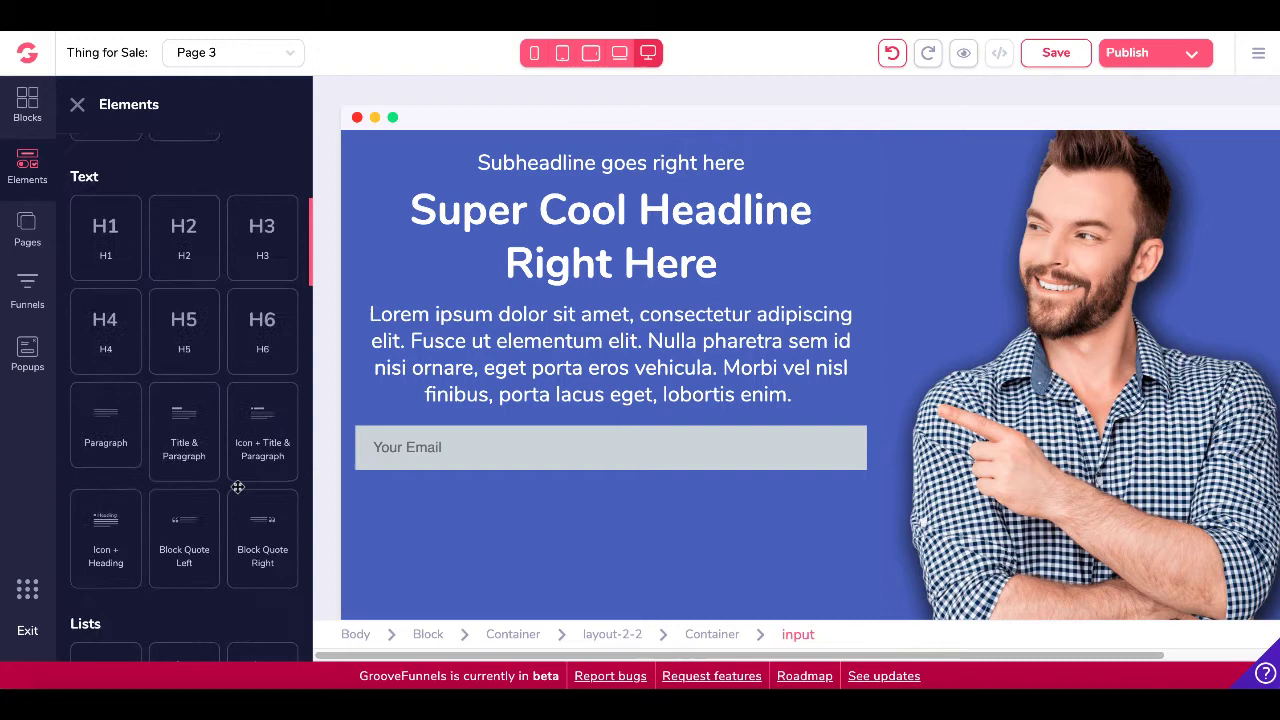
scroll(237, 487, down, 5)
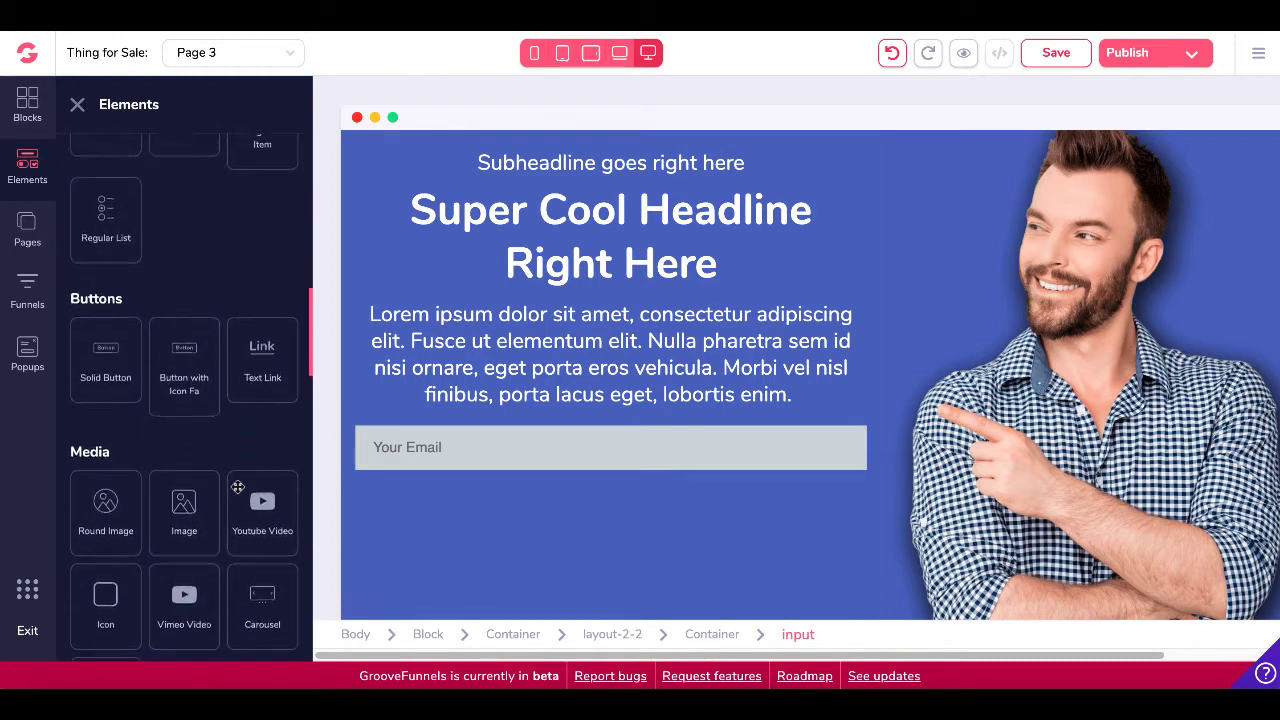
scroll(237, 487, down, 3)
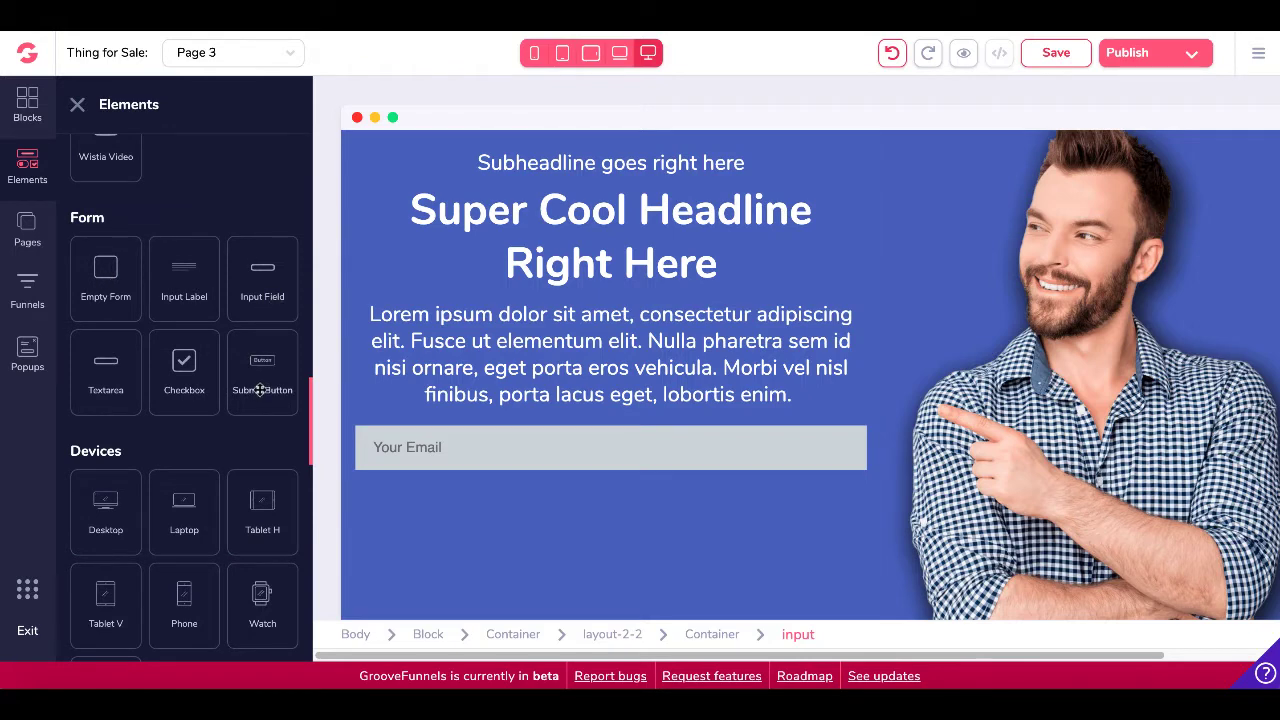
drag(260, 390, 432, 488)
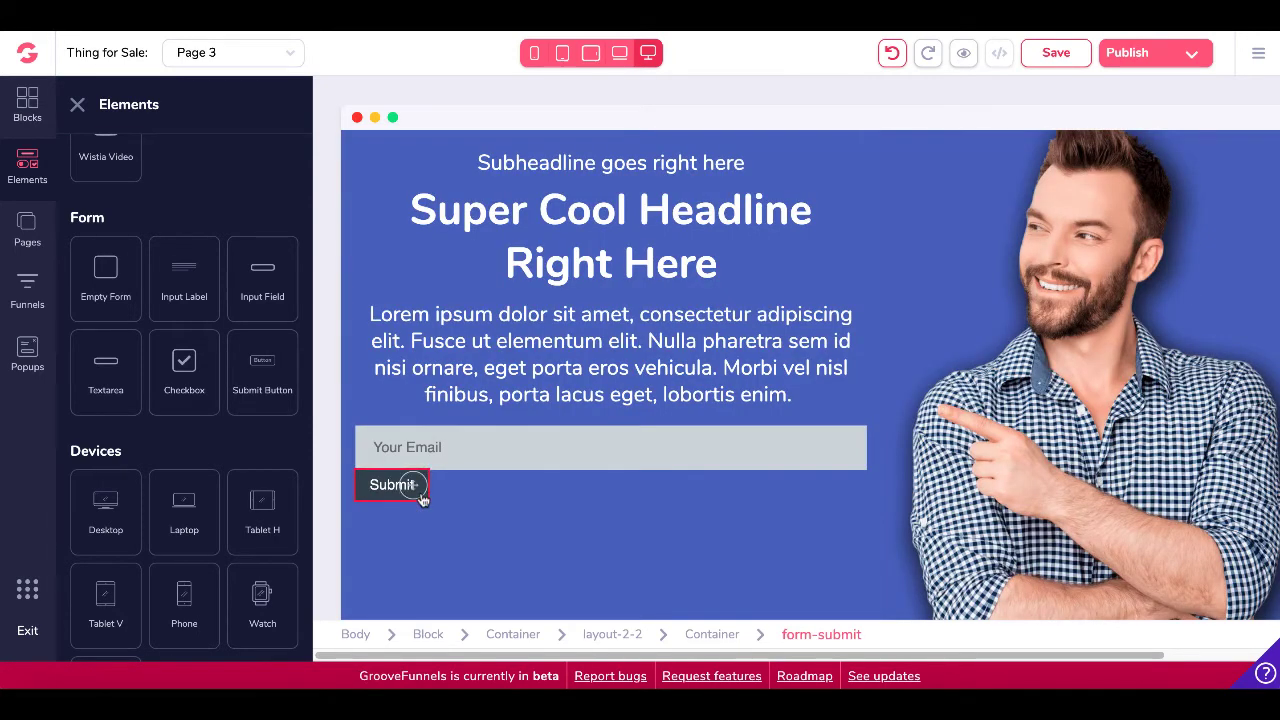
Step: Open the Submit button's configuration settings and examine its Button action options
click(445, 458)
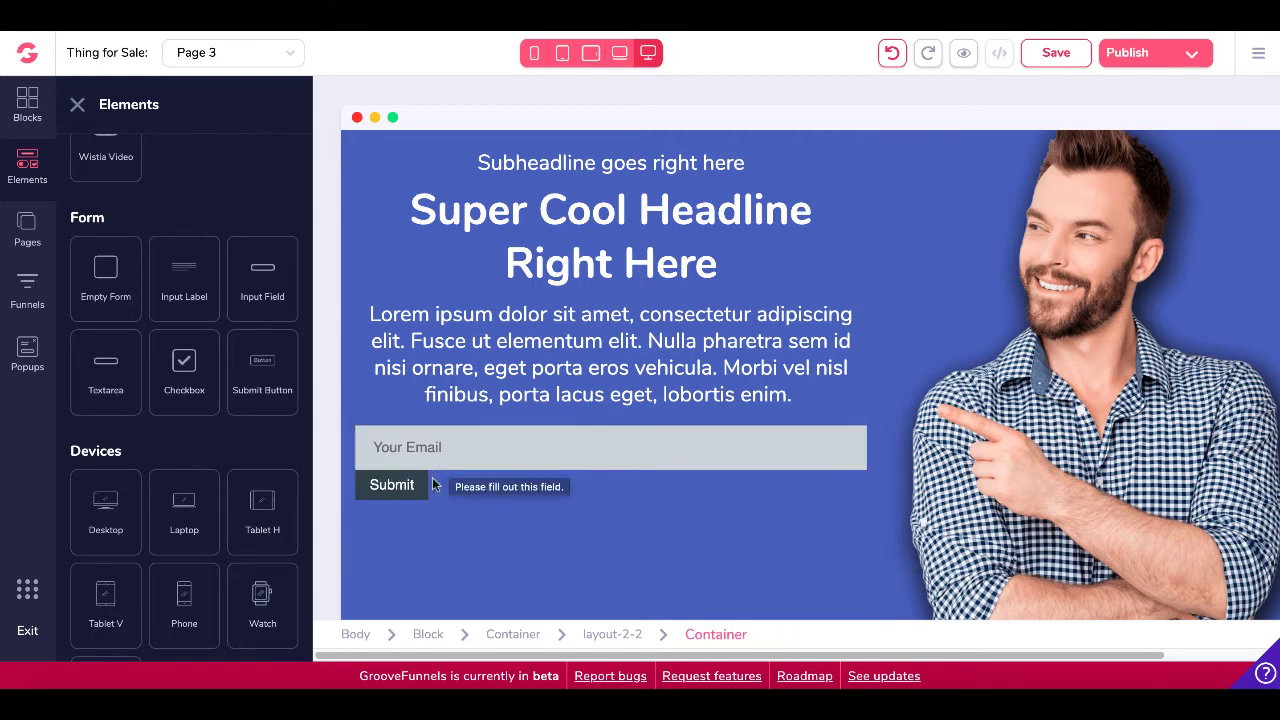
click(418, 484)
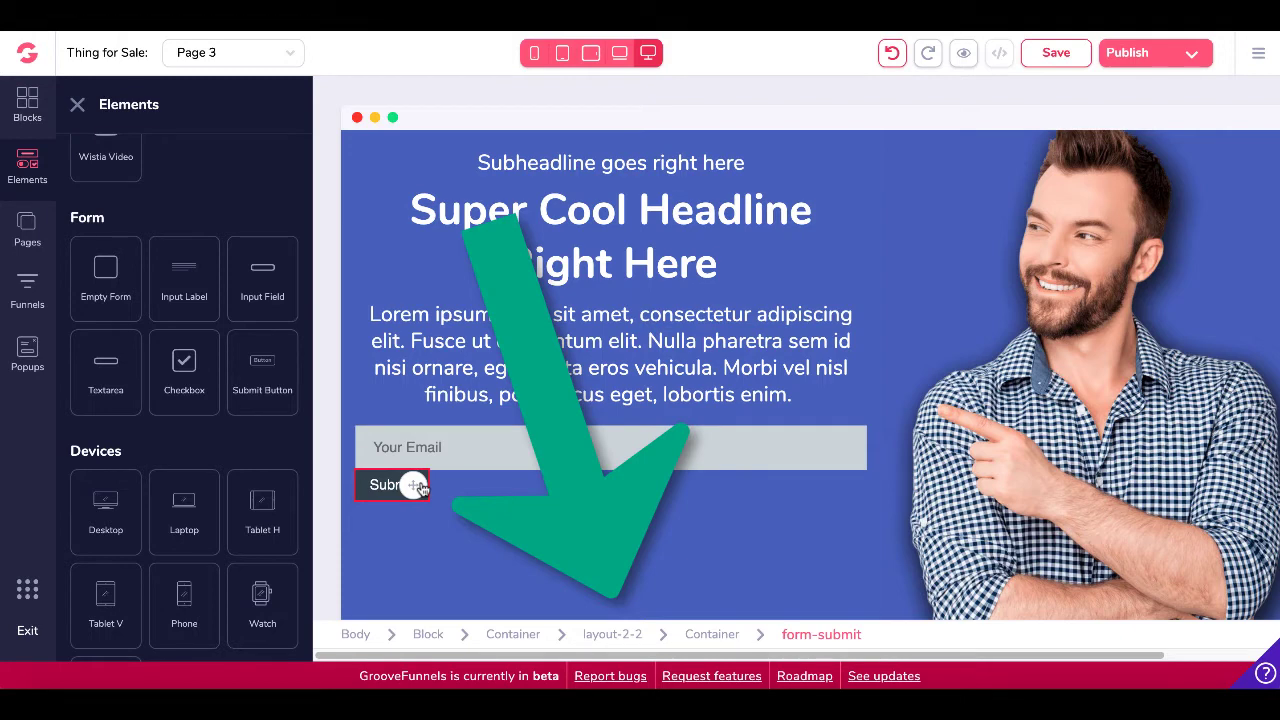
click(418, 484)
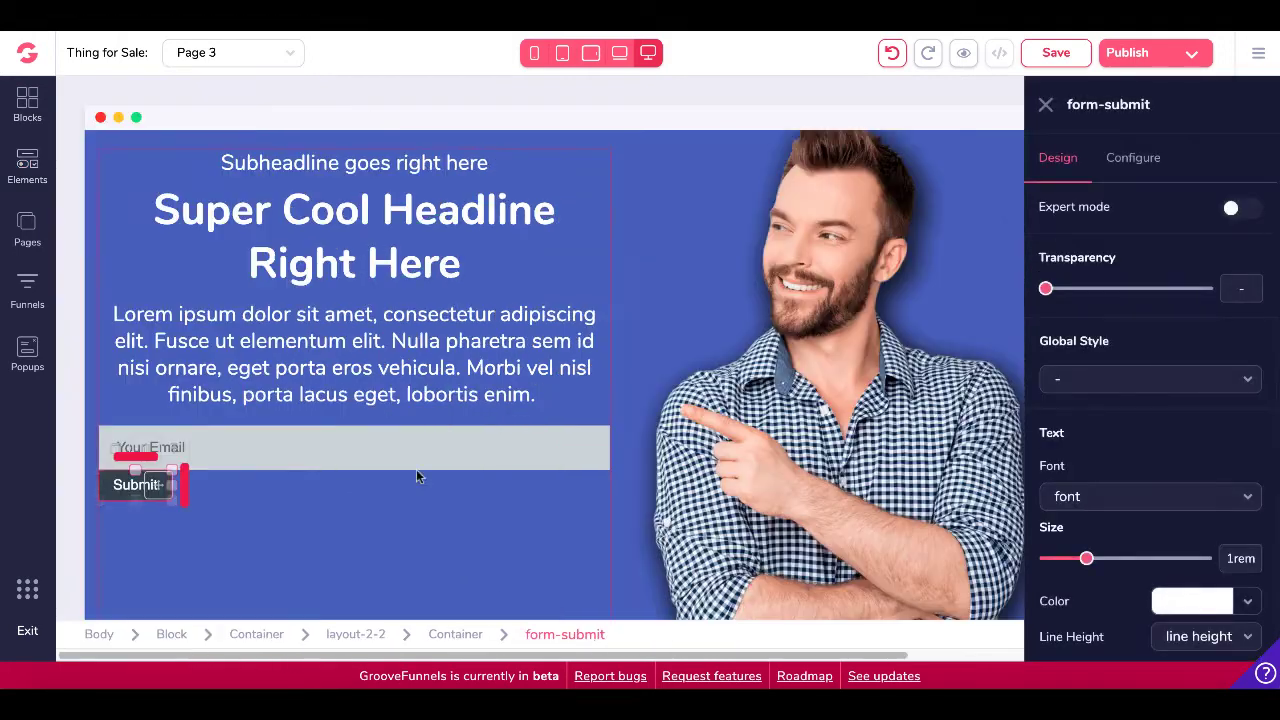
click(1128, 162)
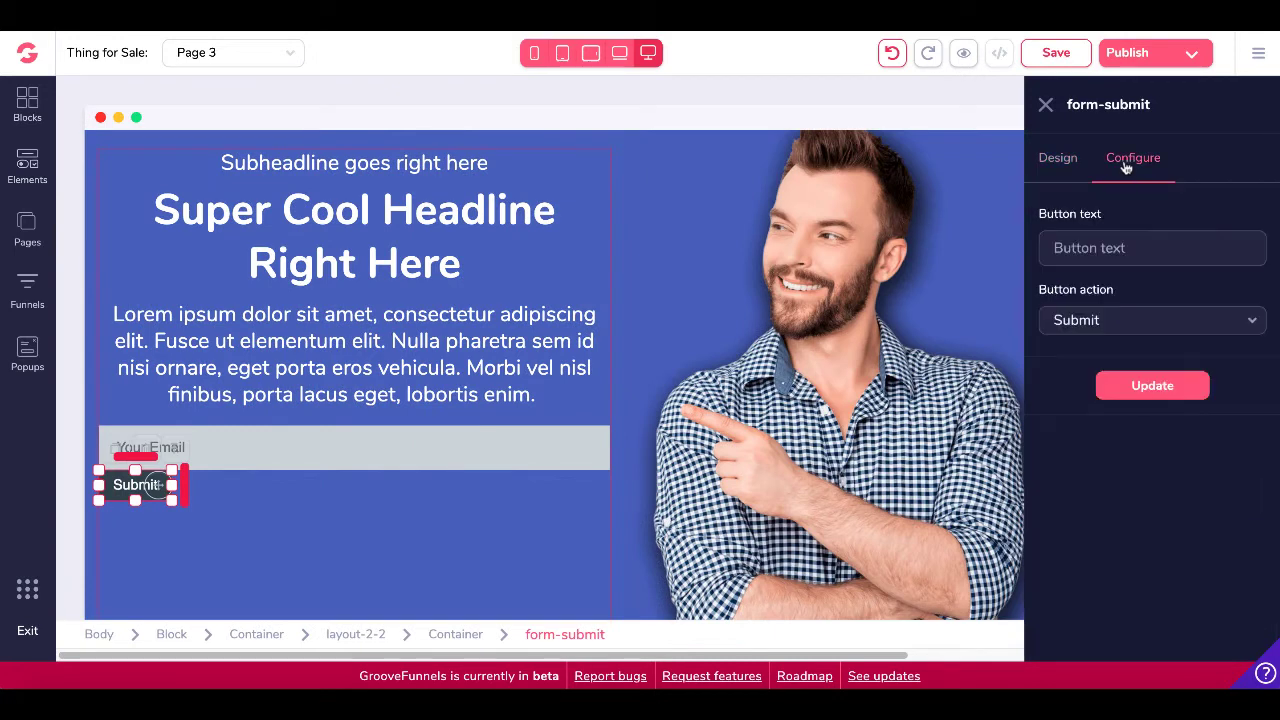
click(1085, 316)
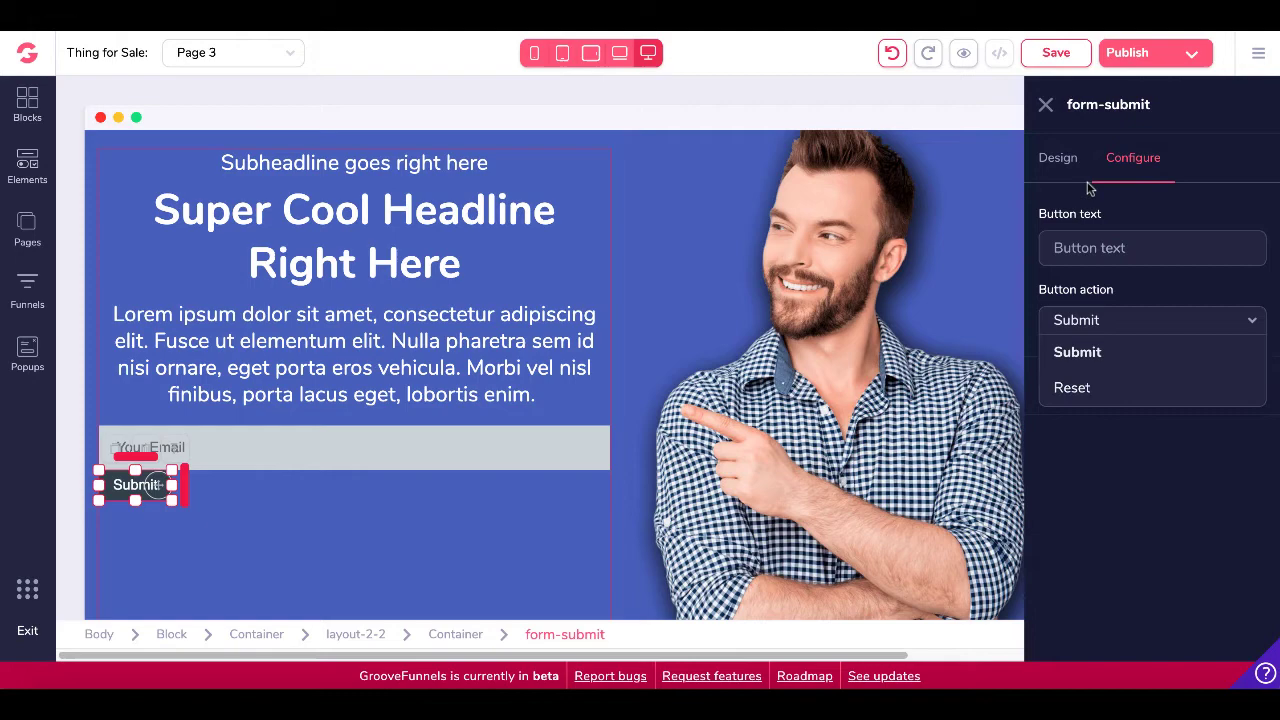
Step: Delete the Your Email input field above the Submit button
click(340, 447)
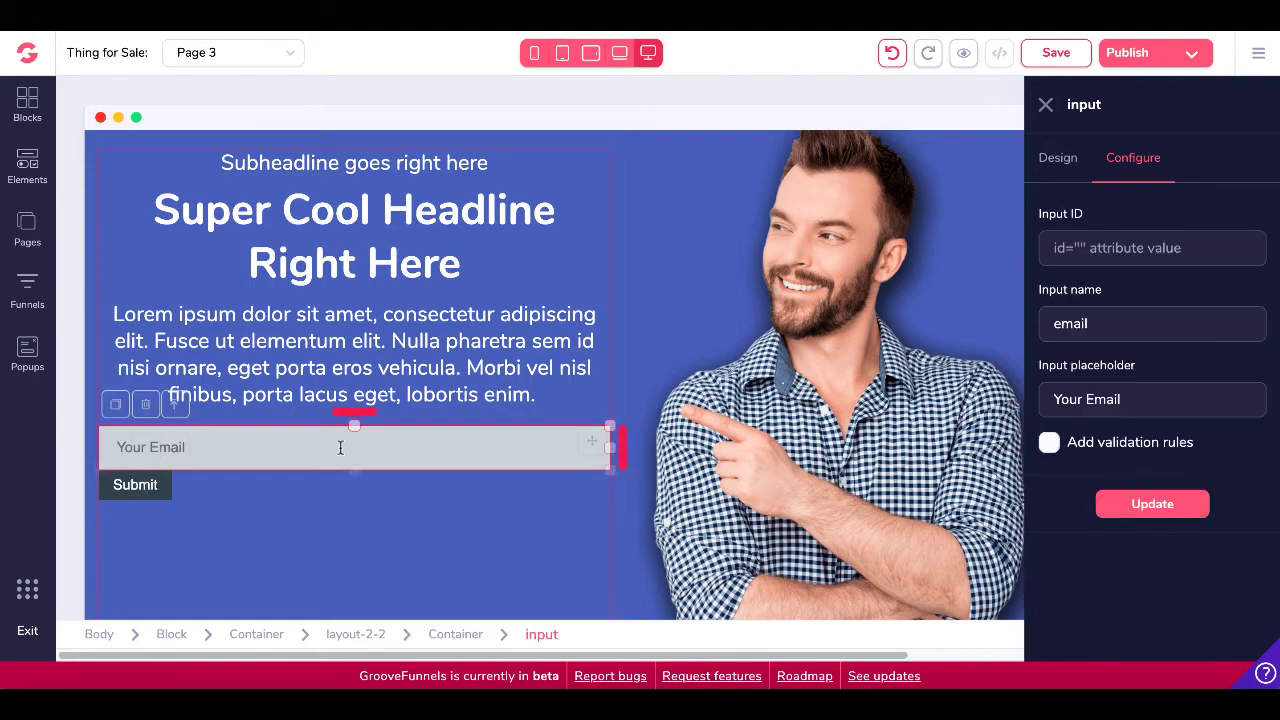
click(146, 405)
click(684, 389)
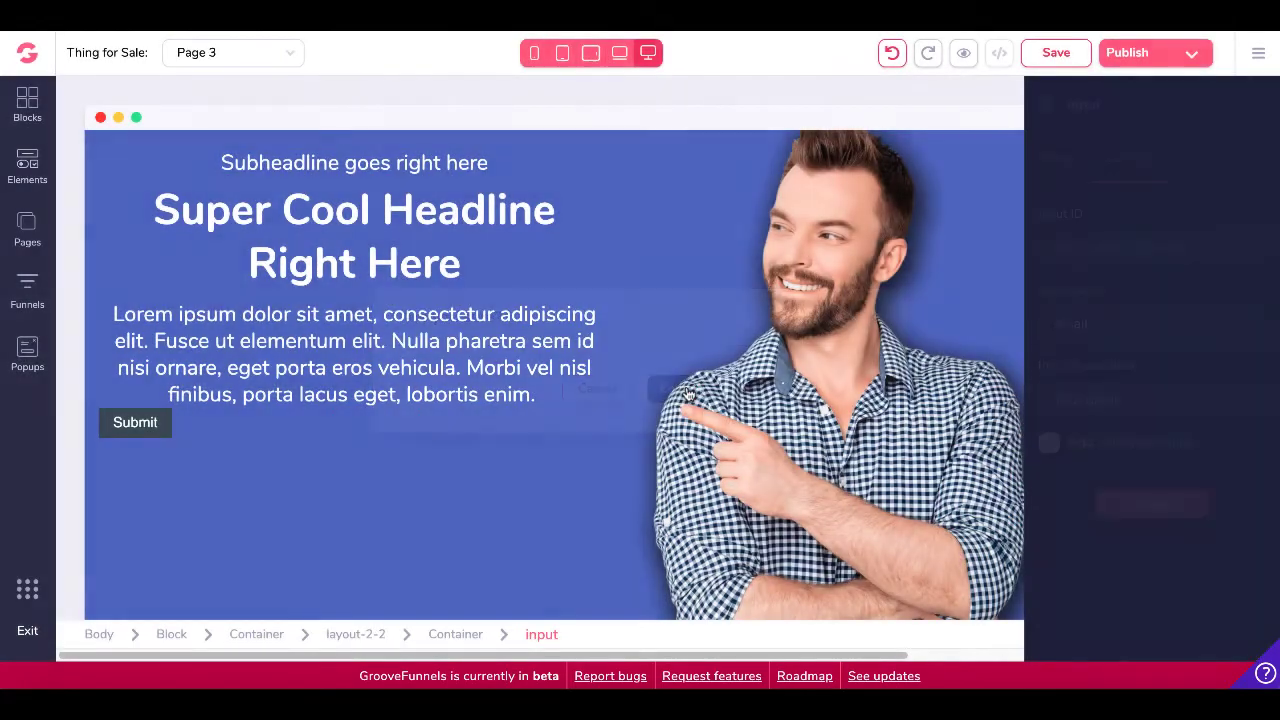
Step: Add an Empty Form element between the paragraph text and the Submit button, and undo the stray last change
click(33, 157)
scroll(152, 417, down, 8)
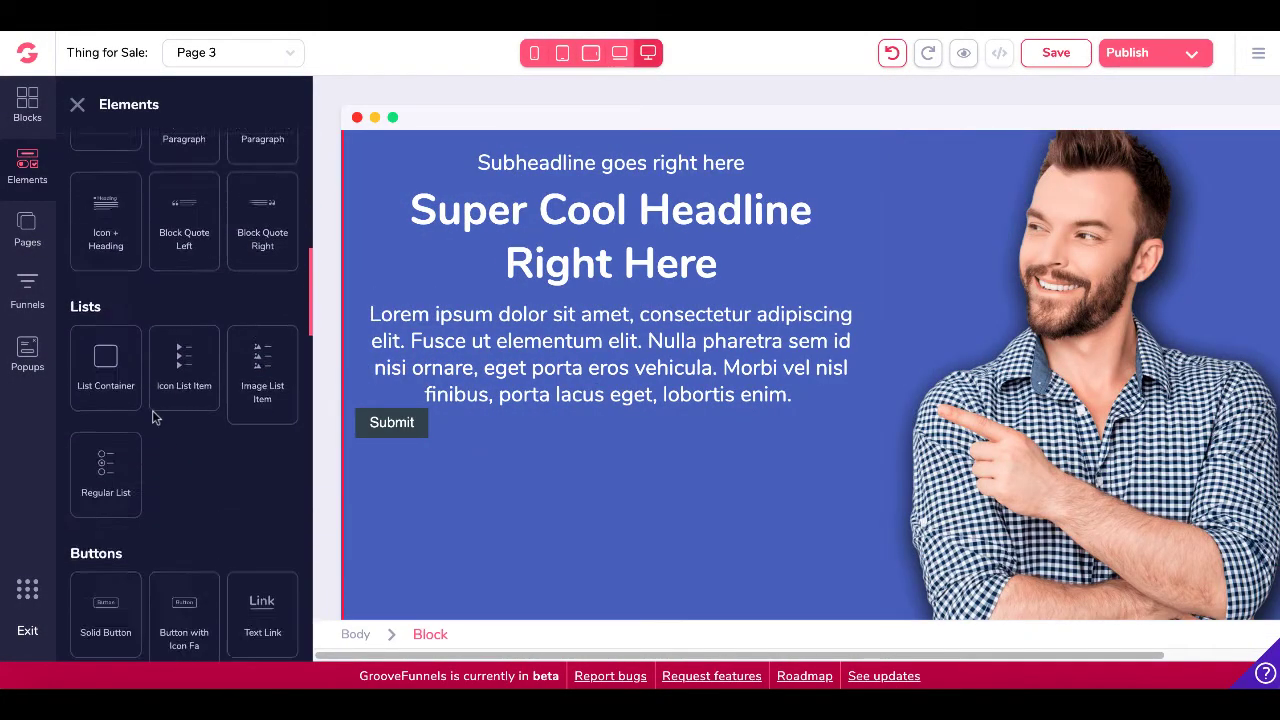
scroll(152, 417, down, 6)
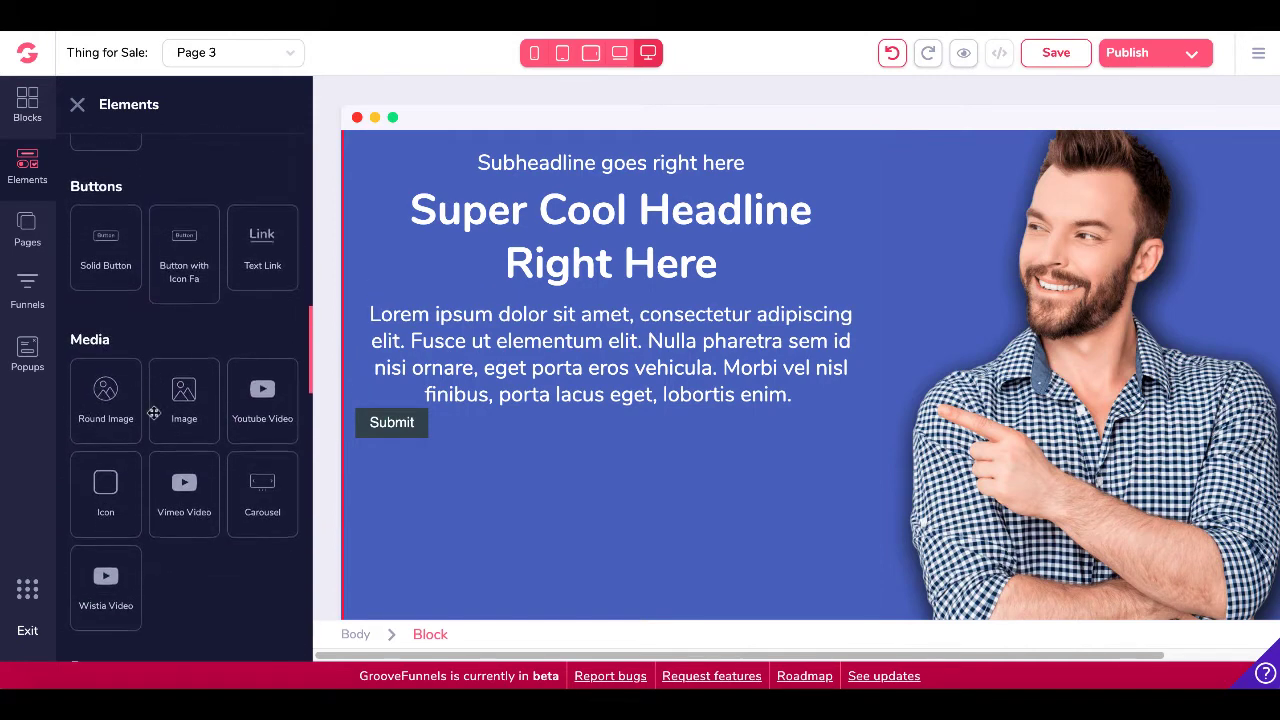
scroll(153, 413, down, 5)
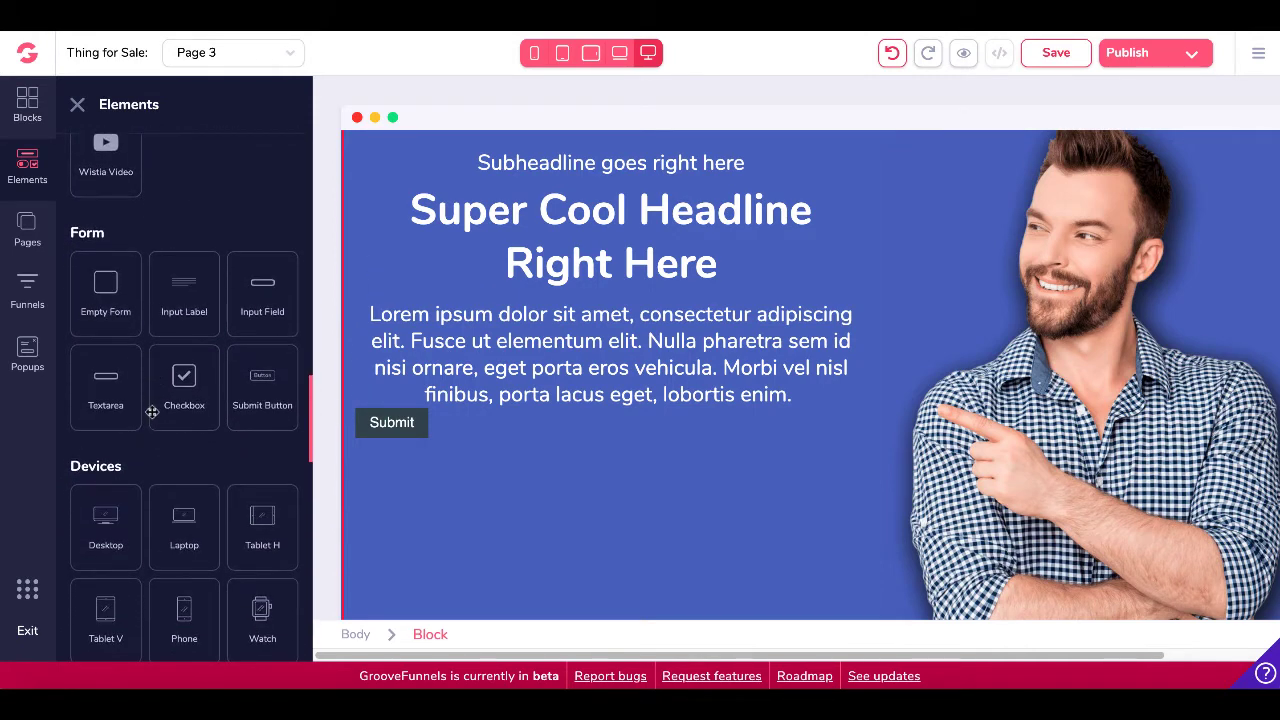
drag(105, 306, 561, 460)
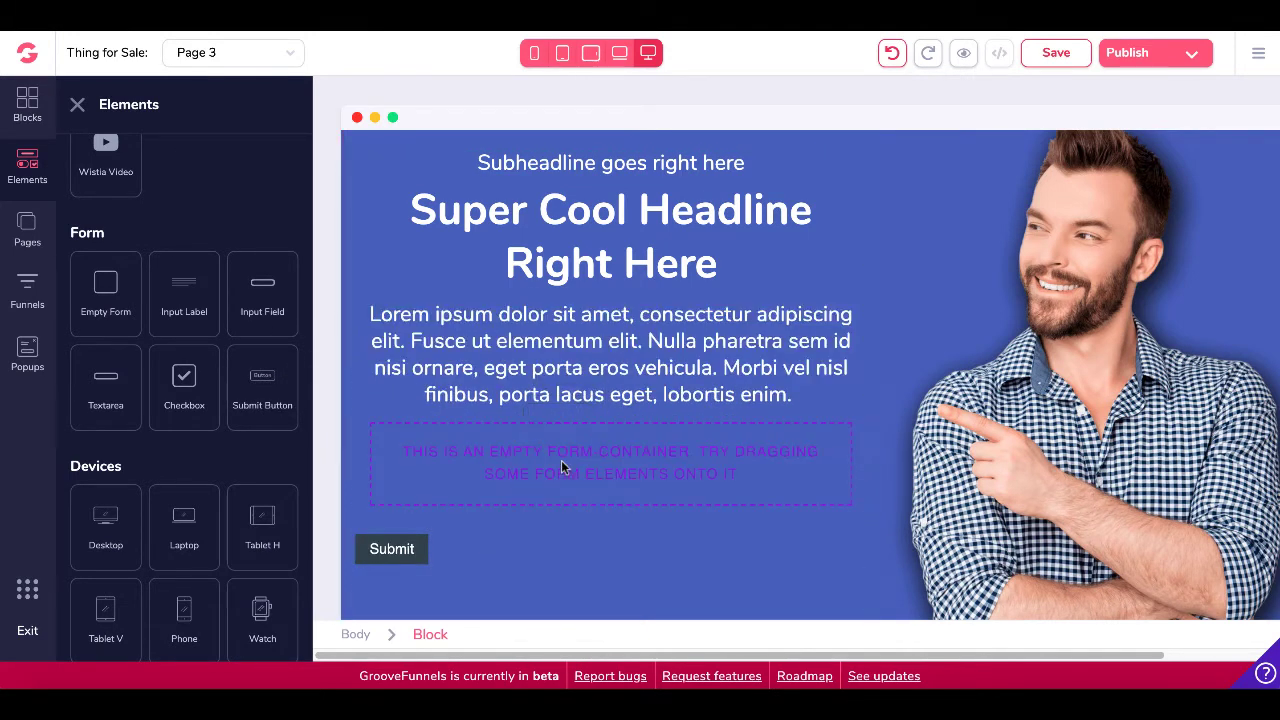
click(561, 460)
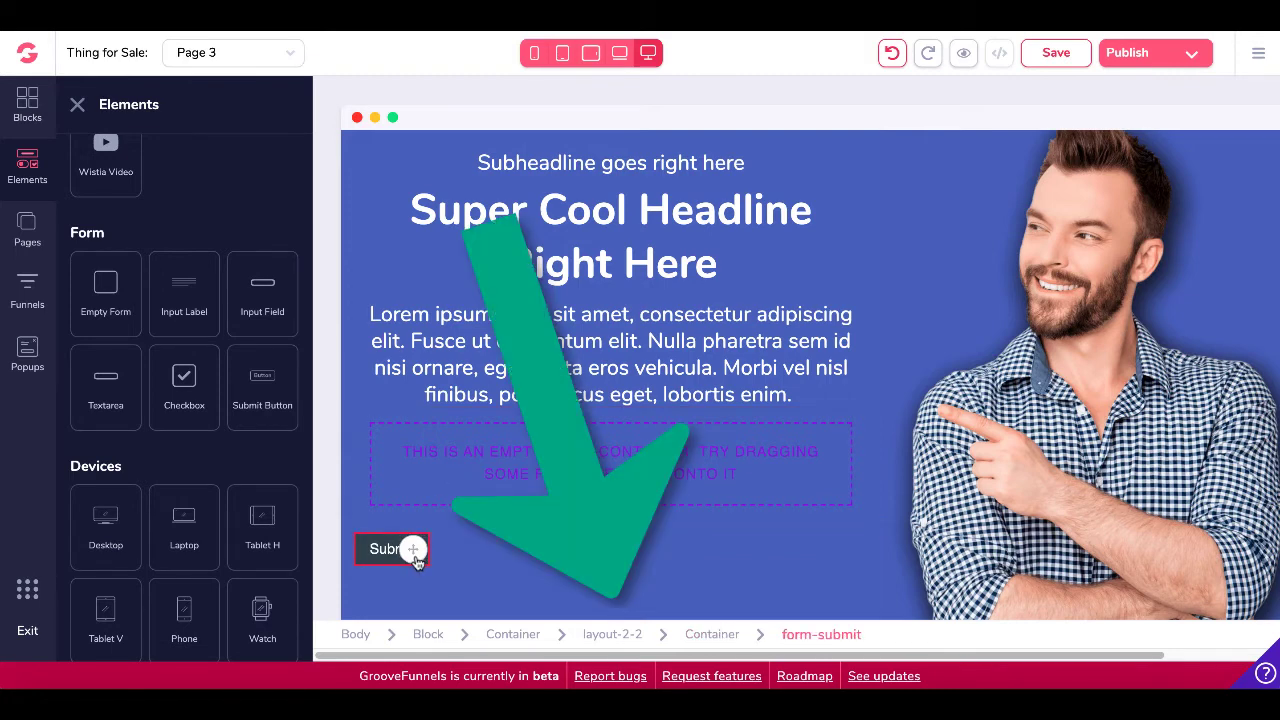
key(ctrl+z)
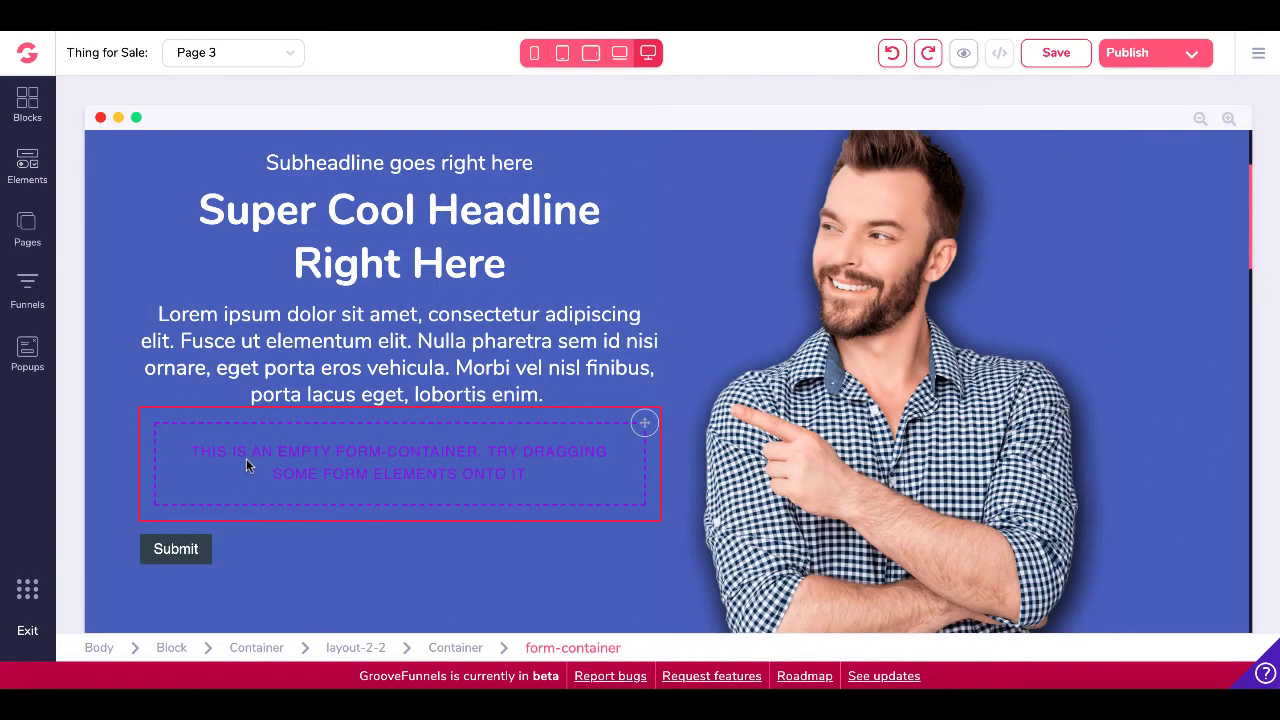
Step: Add an Input Field element inside the empty form container
click(27, 165)
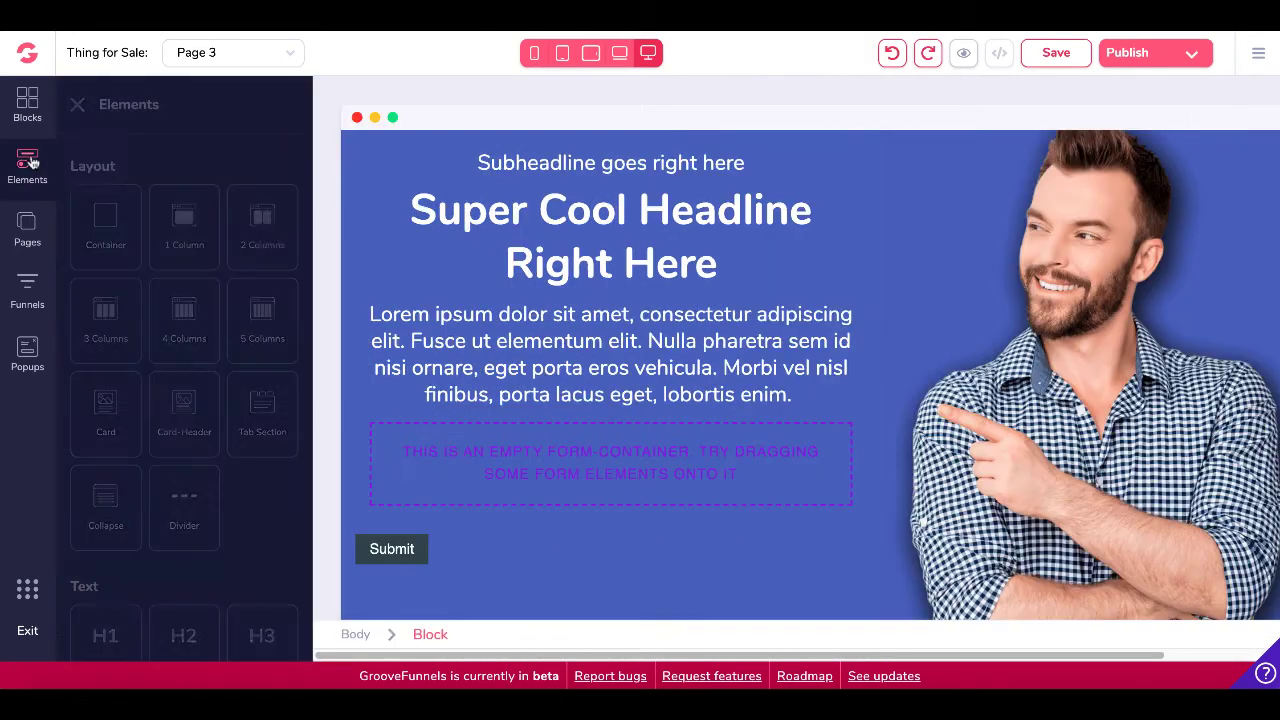
scroll(213, 500, down, 10)
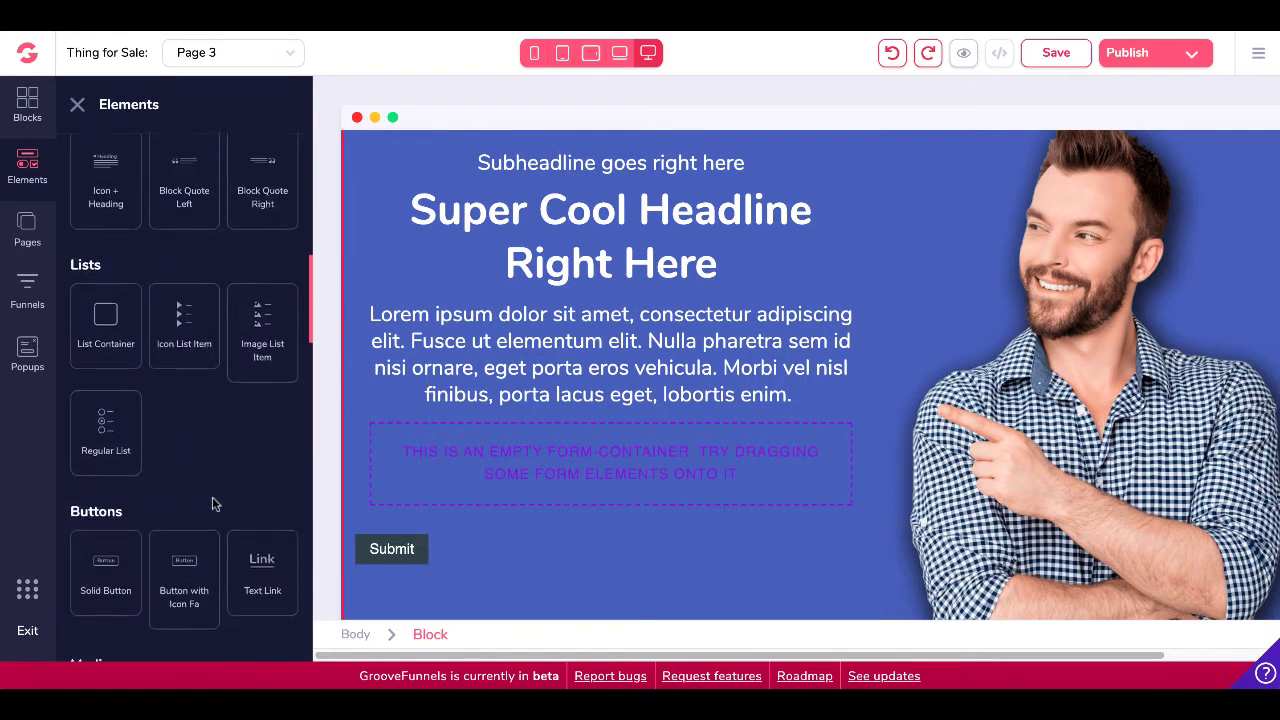
scroll(213, 503, down, 8)
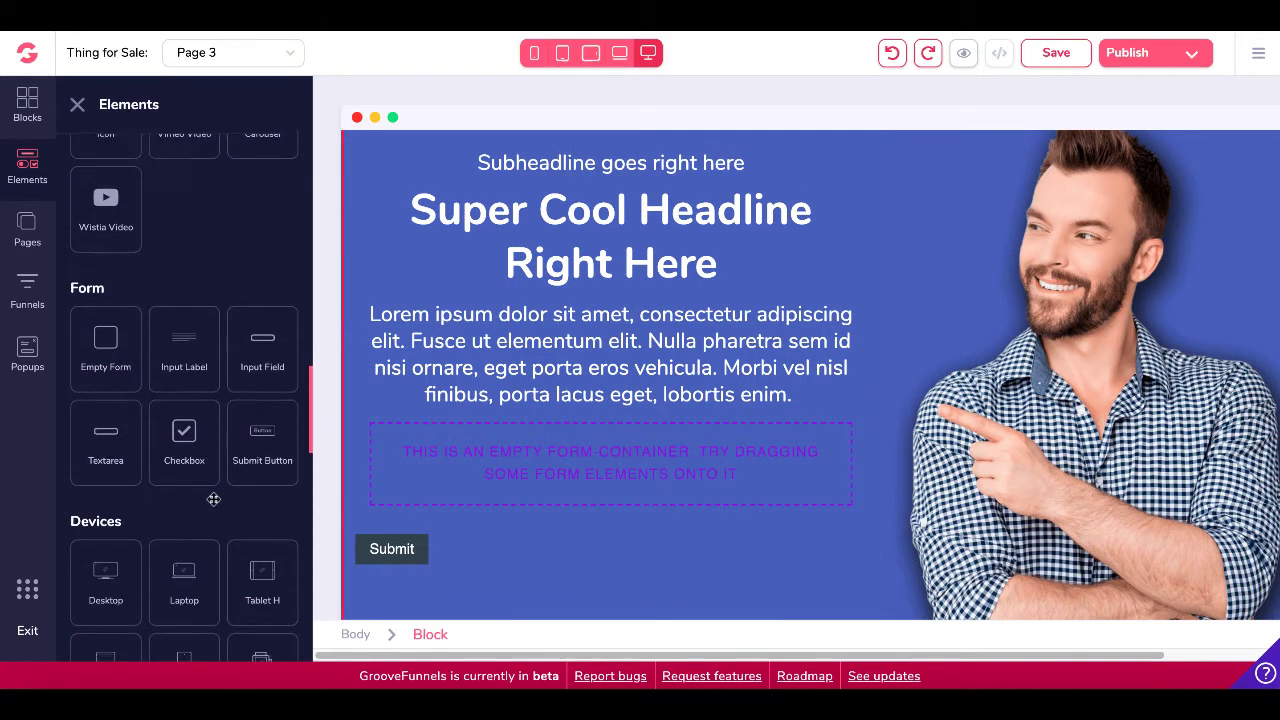
drag(257, 318, 465, 460)
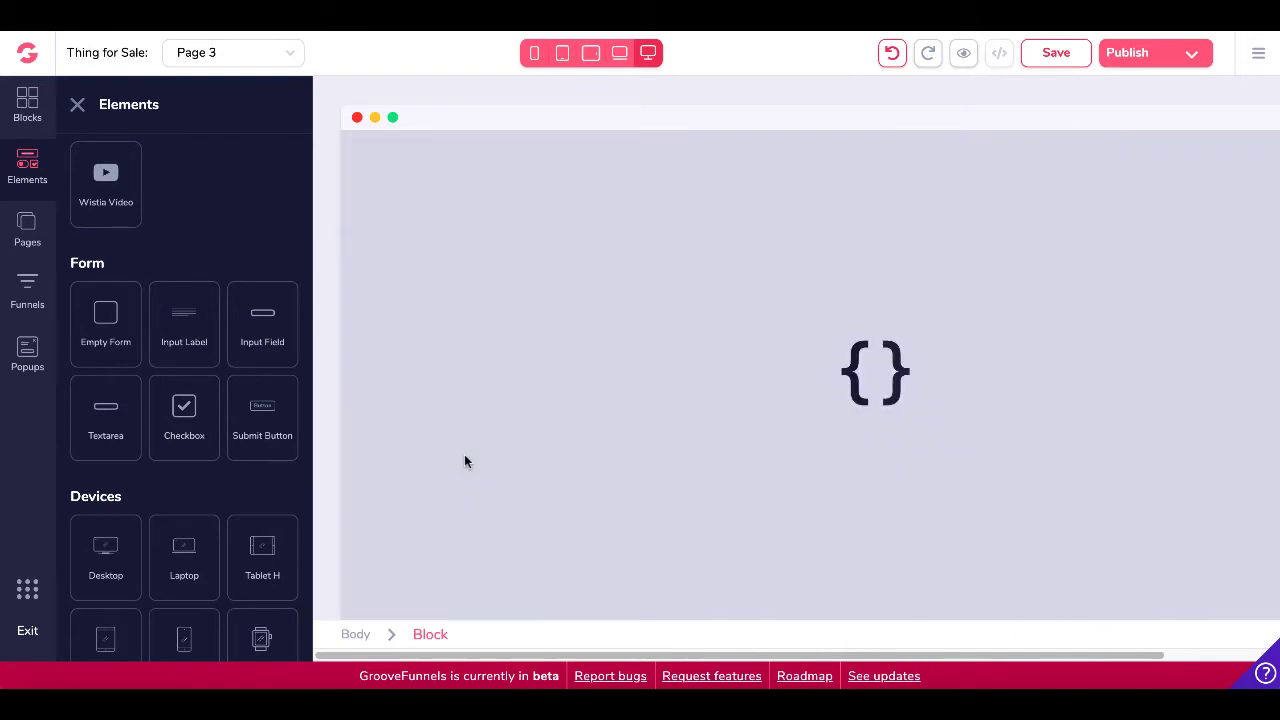
Step: Move the Submit button into the form container and place it below the input field
drag(192, 506, 240, 474)
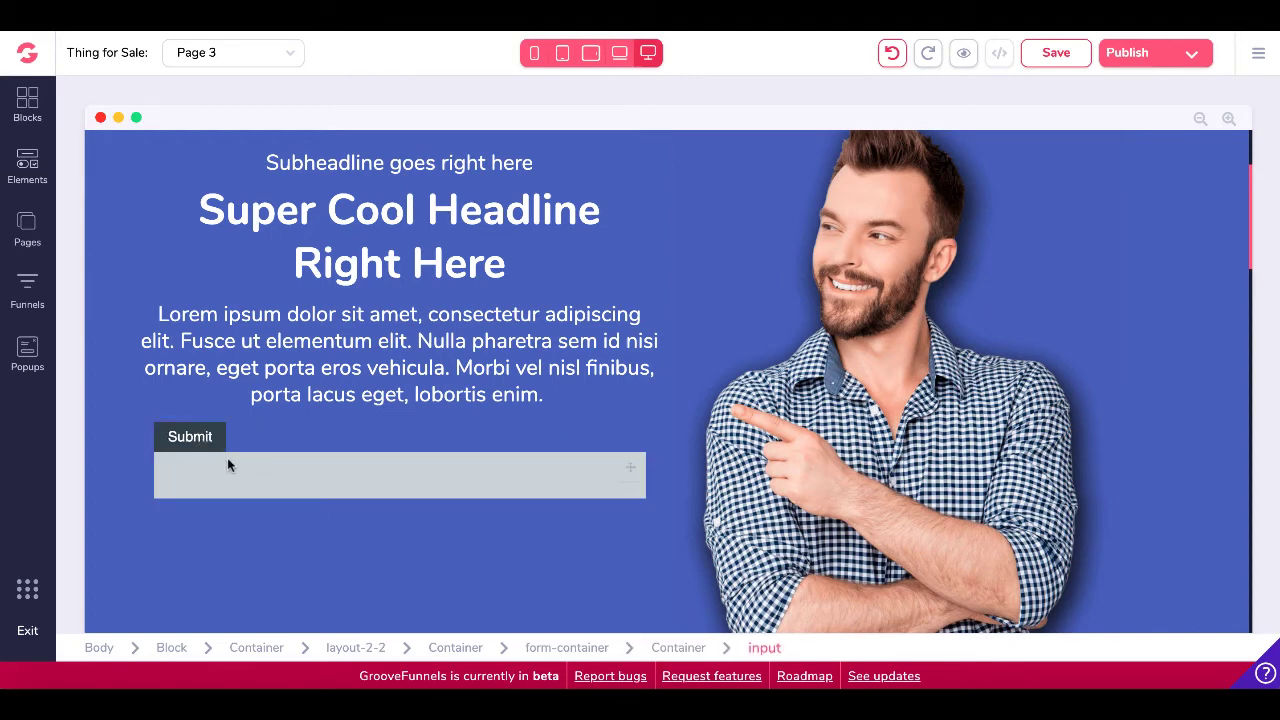
drag(207, 438, 214, 483)
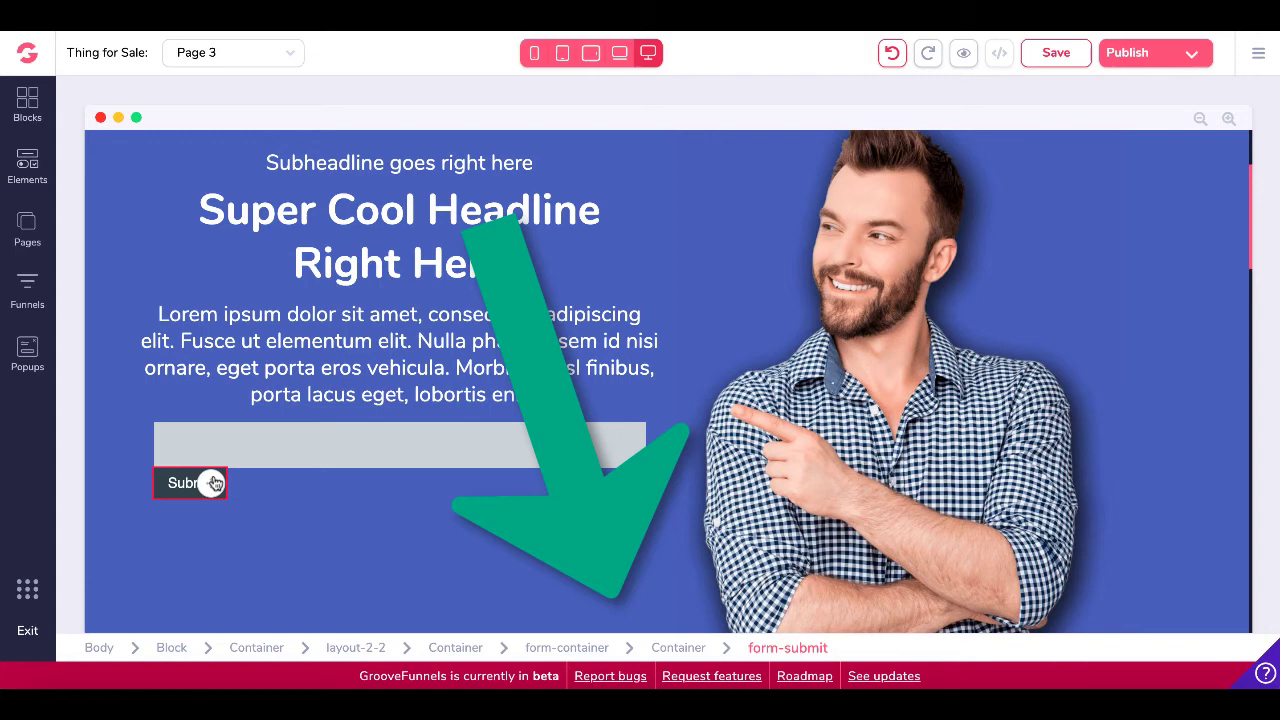
Step: Open the form container's configuration settings and examine its Form action choices and the Integrations available for the Integration action
click(281, 470)
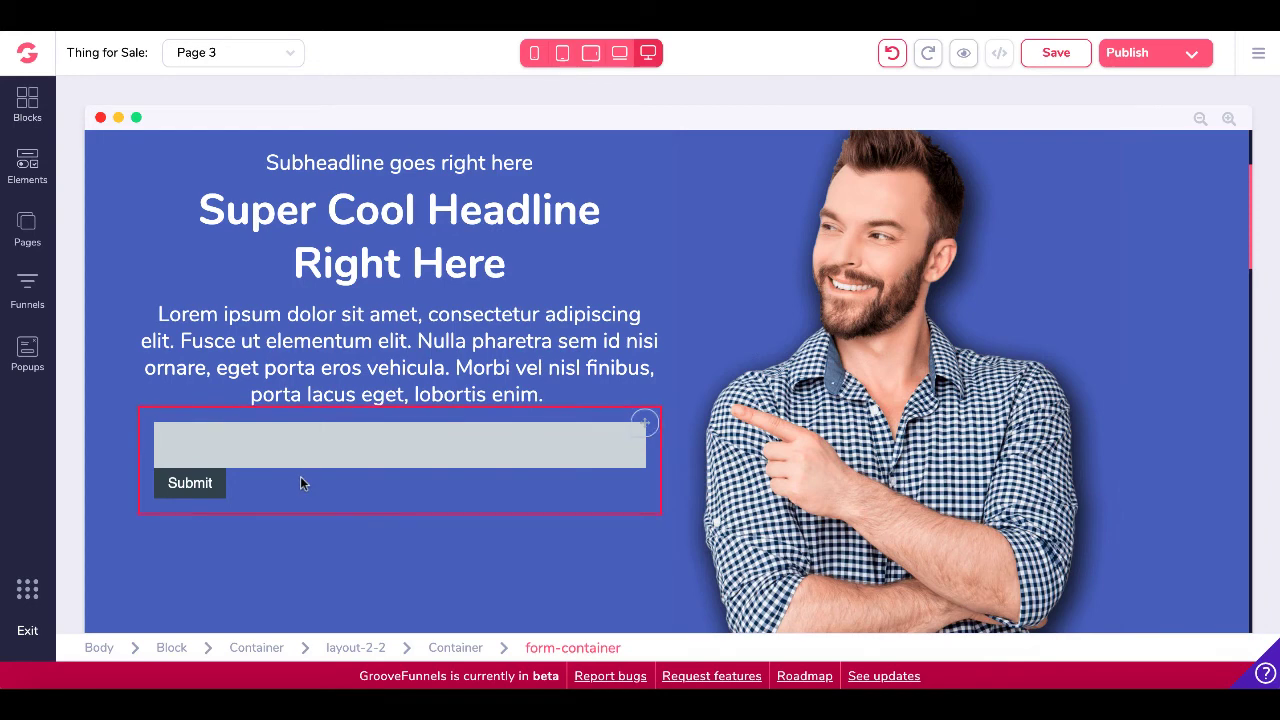
click(300, 483)
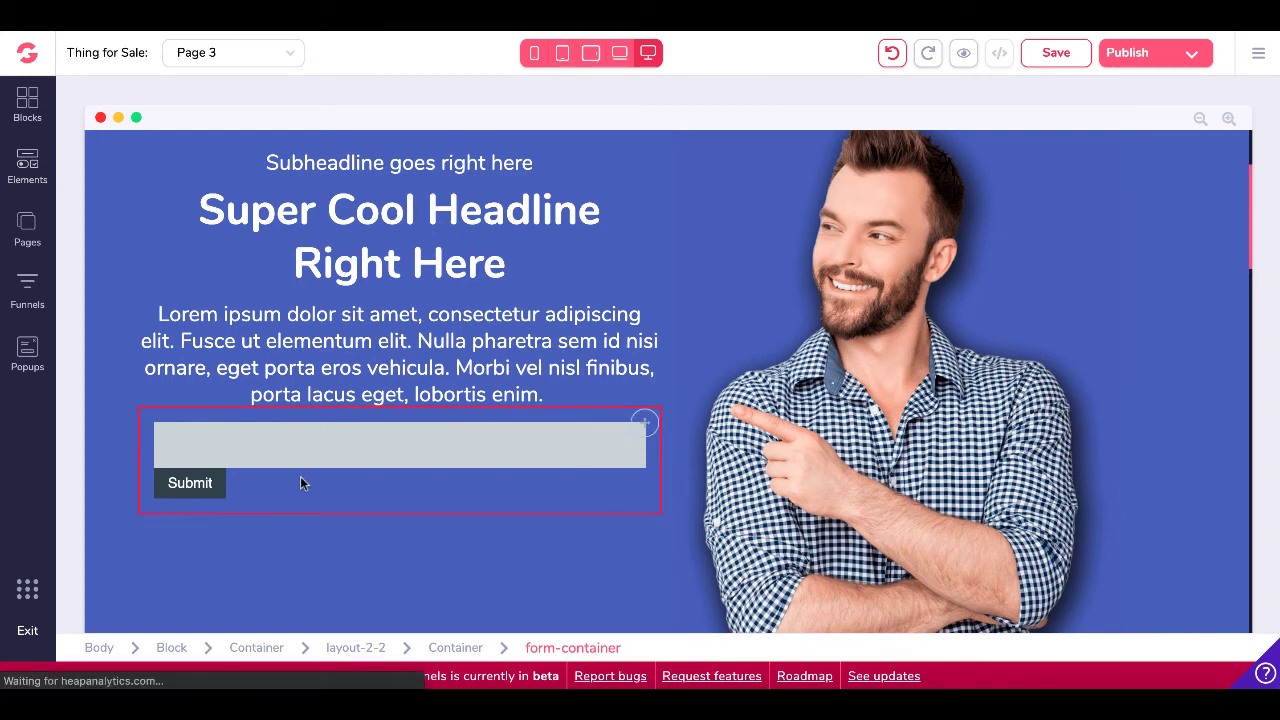
click(1133, 160)
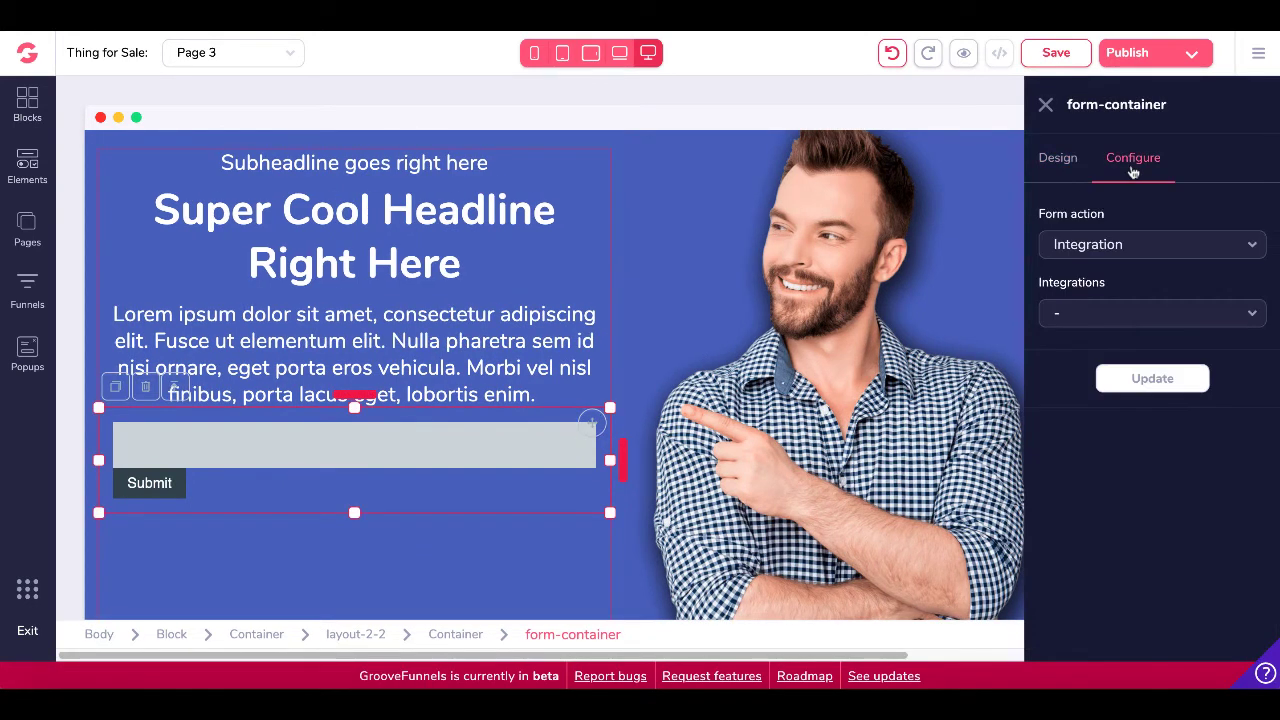
click(1111, 244)
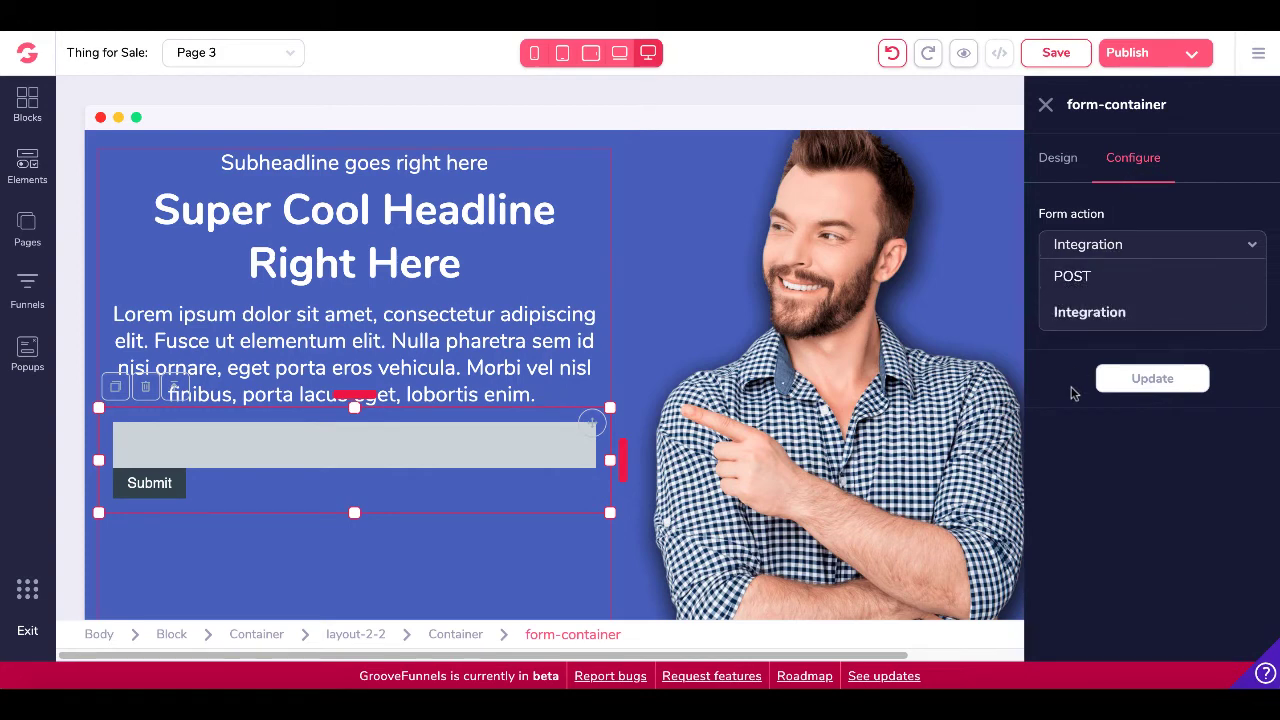
click(1085, 315)
click(1085, 320)
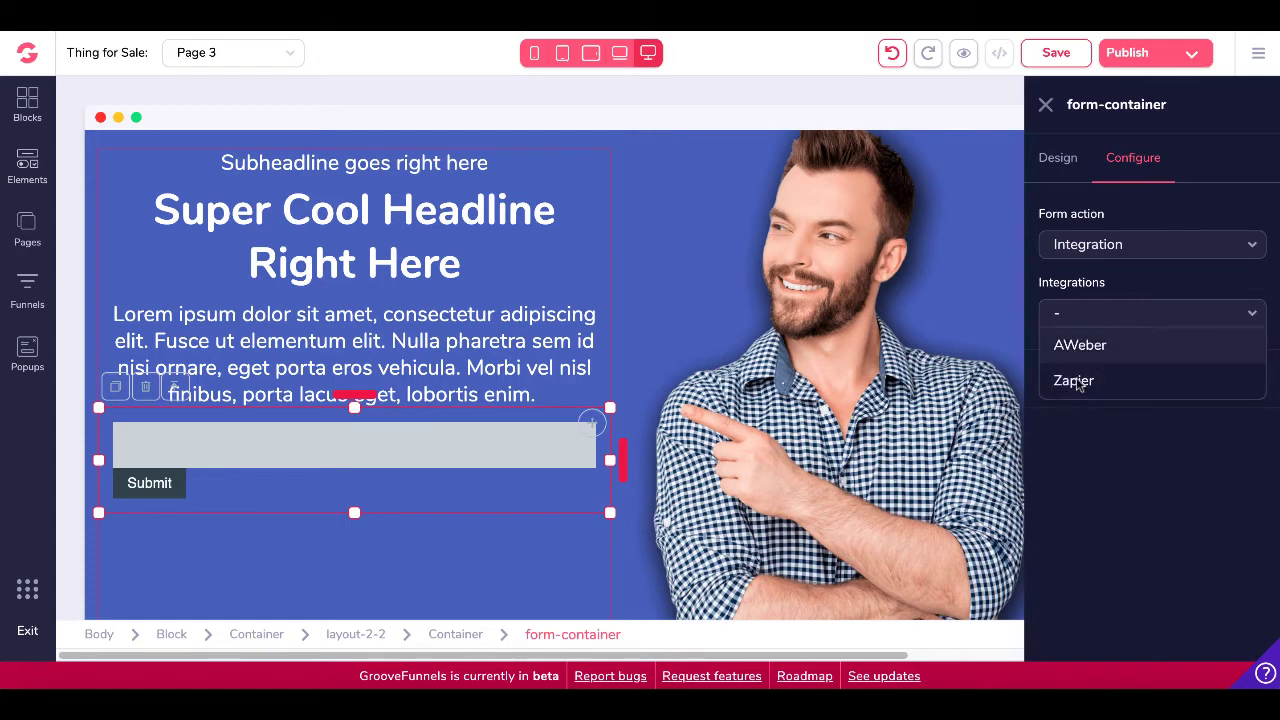
Step: Set the form container's Form action to POST
click(1097, 255)
click(1095, 278)
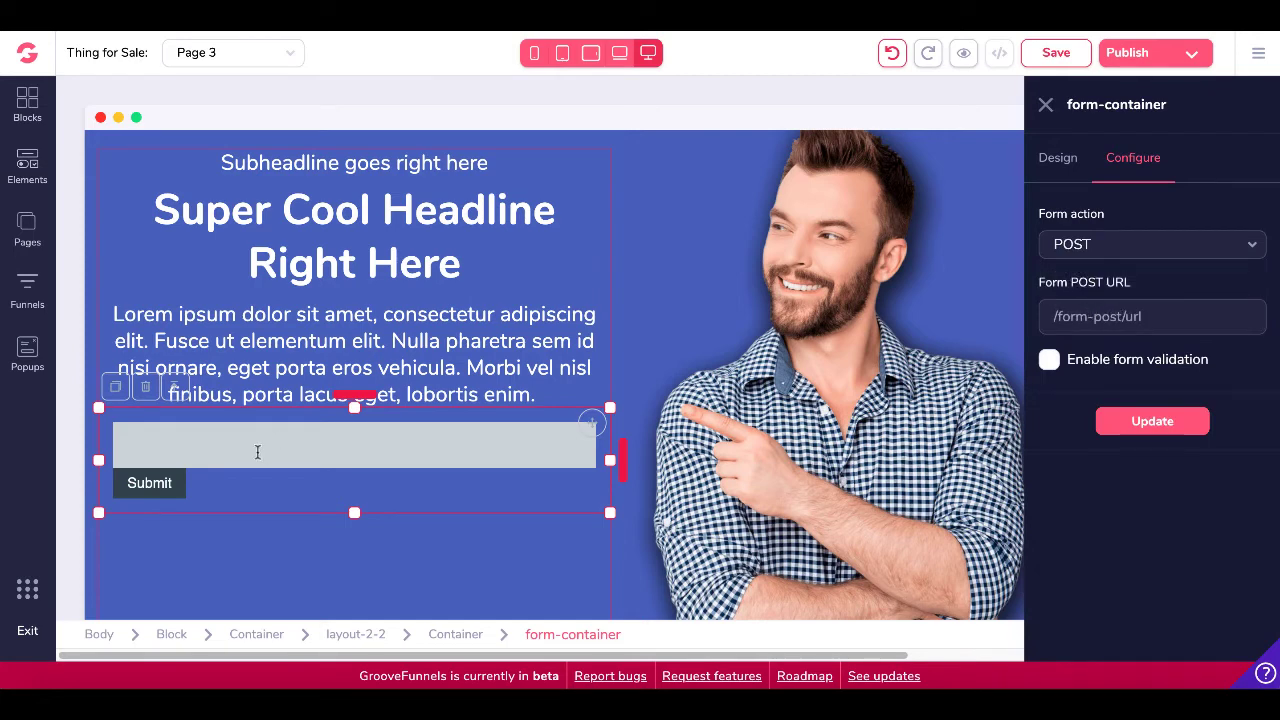
Step: Add an AWeber integration form element between the main headline and the paragraph text
click(27, 165)
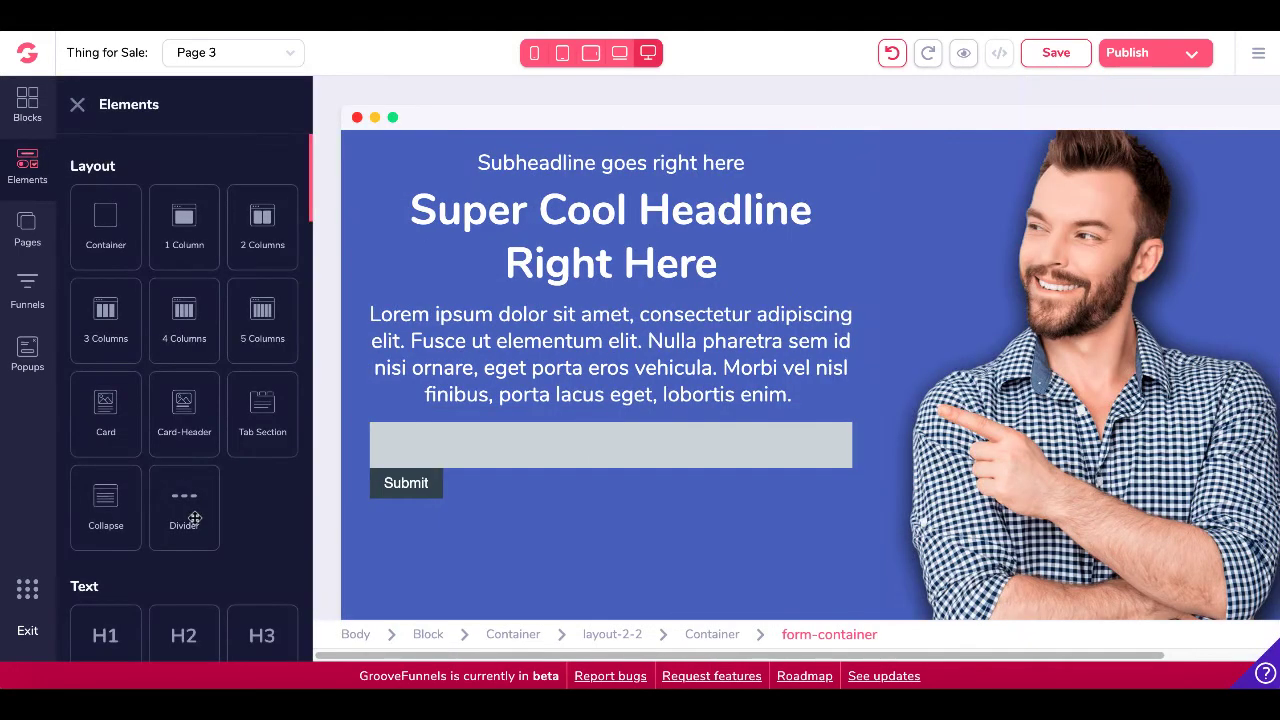
scroll(194, 518, down, 12)
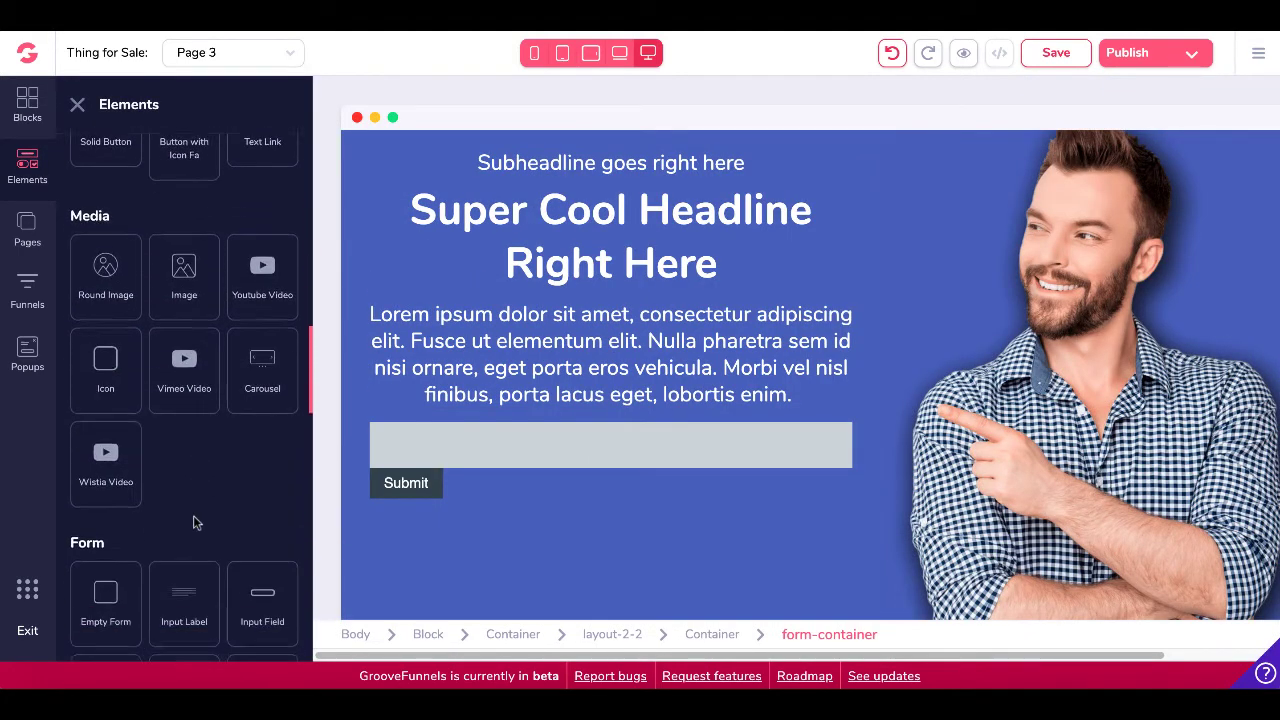
scroll(196, 522, down, 5)
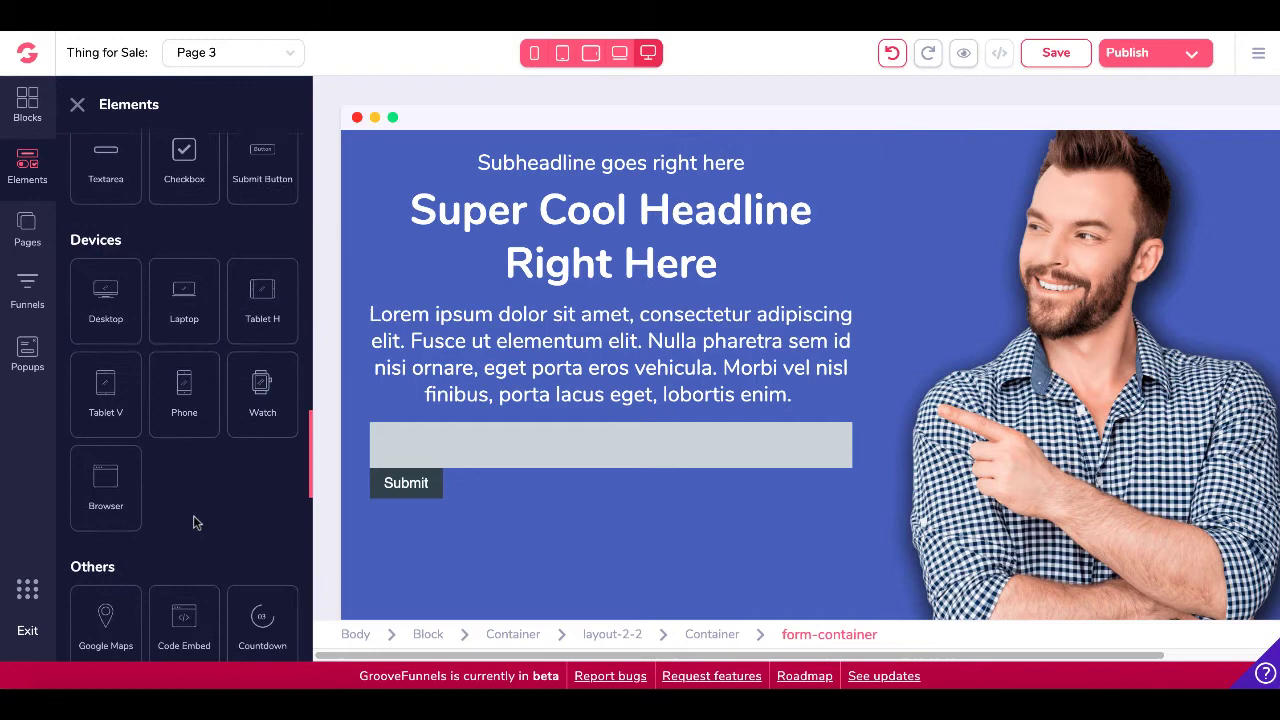
scroll(196, 523, down, 10)
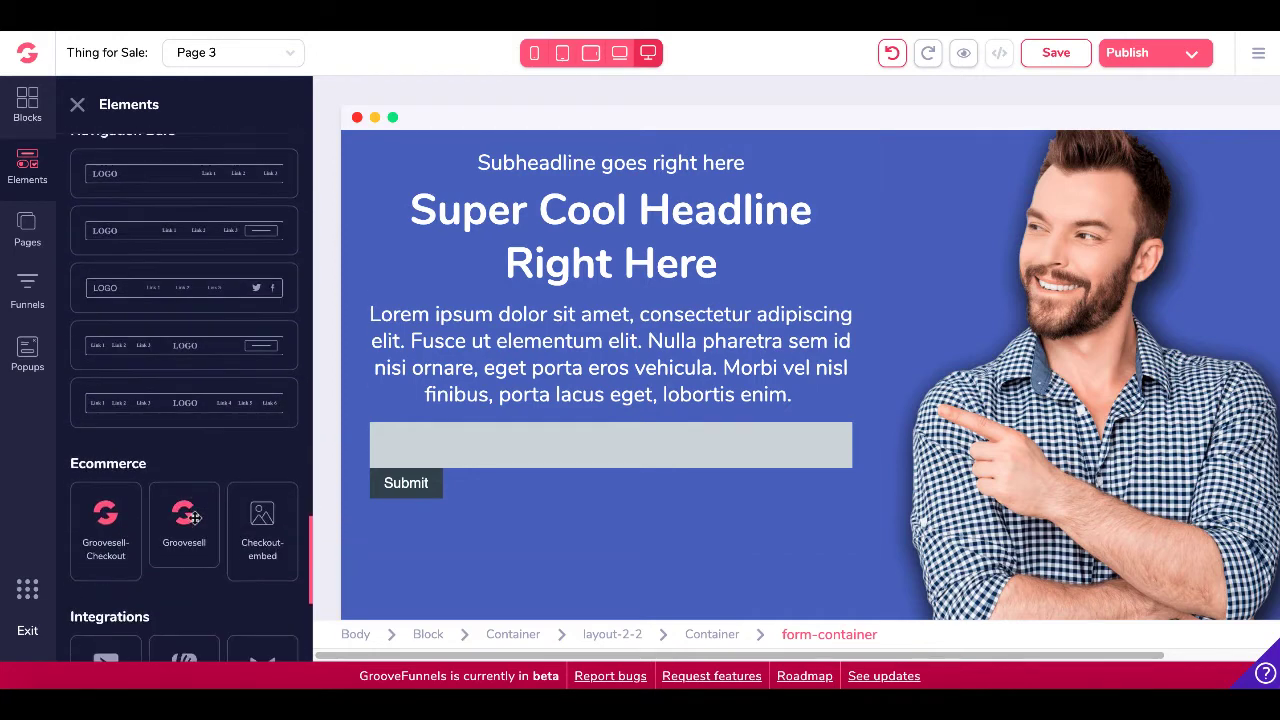
scroll(195, 517, up, 10)
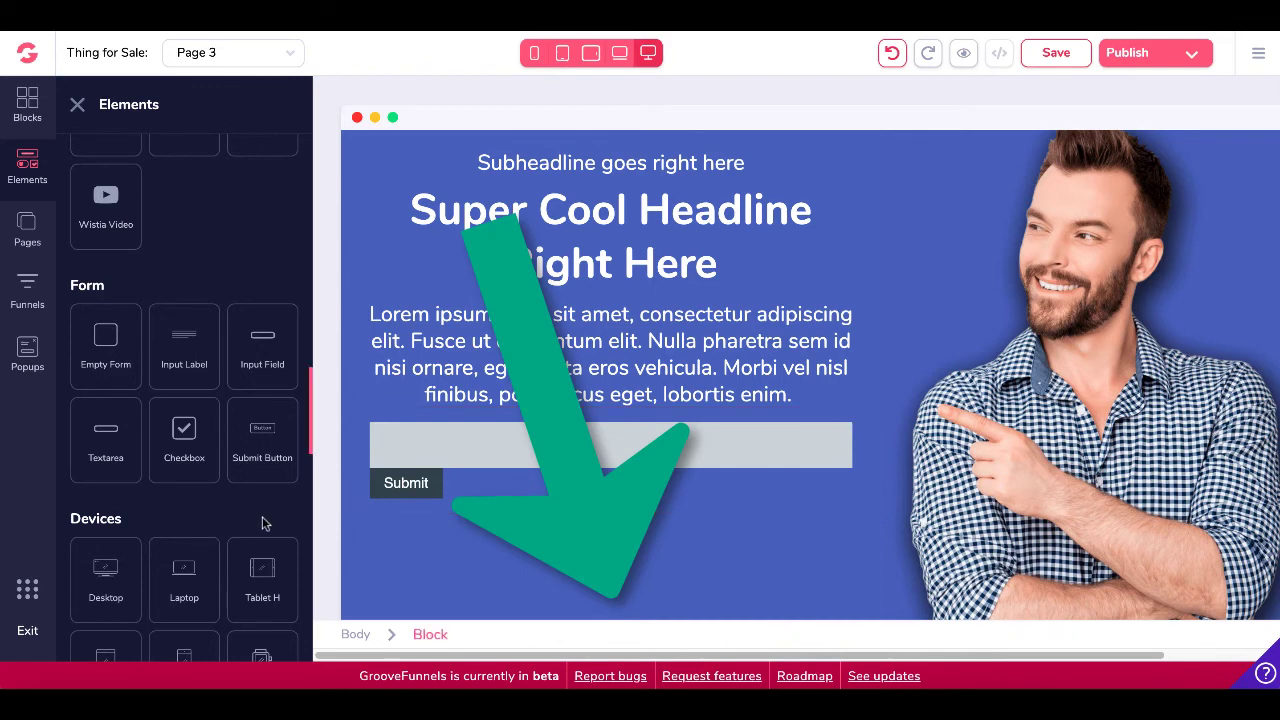
scroll(263, 517, down, 3)
scroll(263, 517, down, 7)
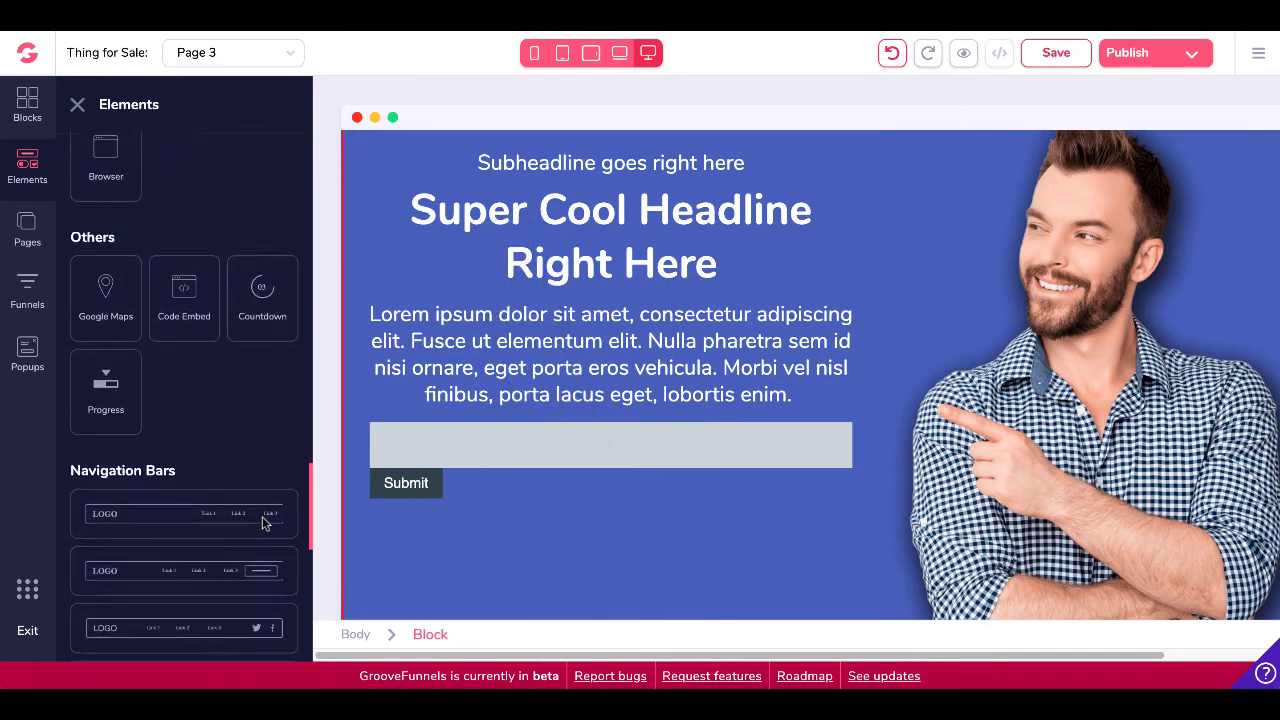
scroll(263, 519, down, 8)
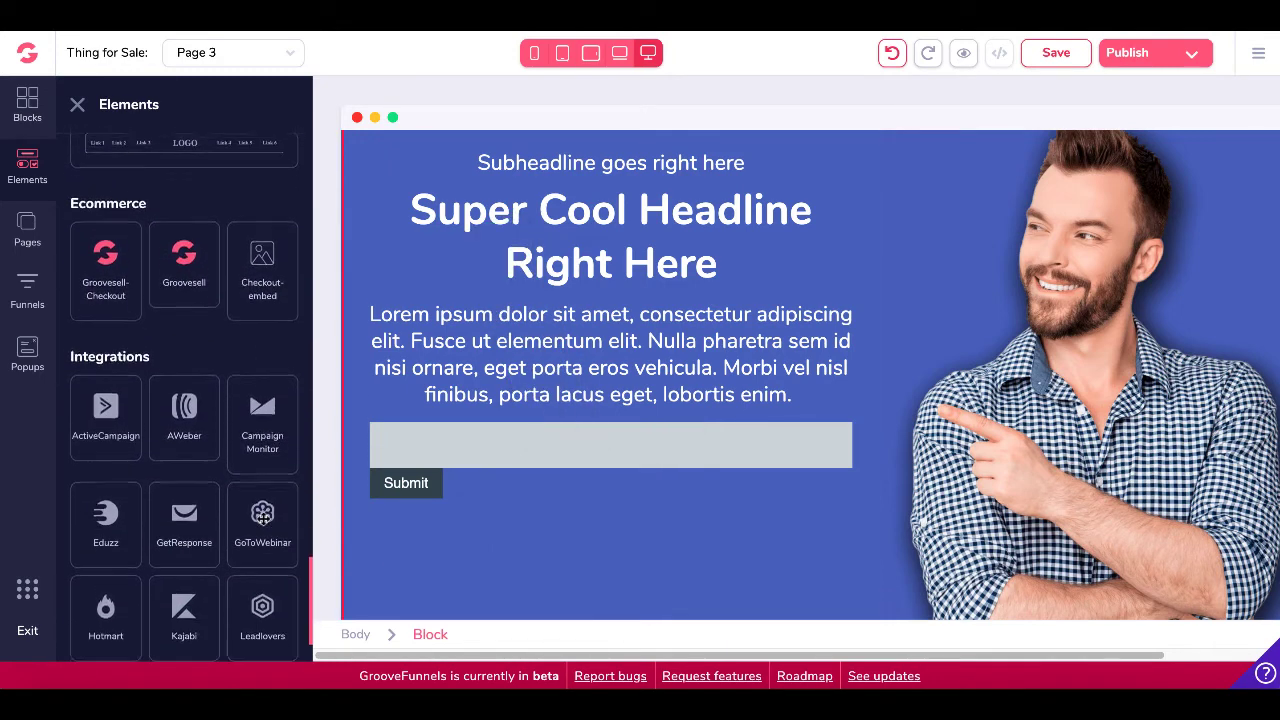
scroll(263, 519, down, 2)
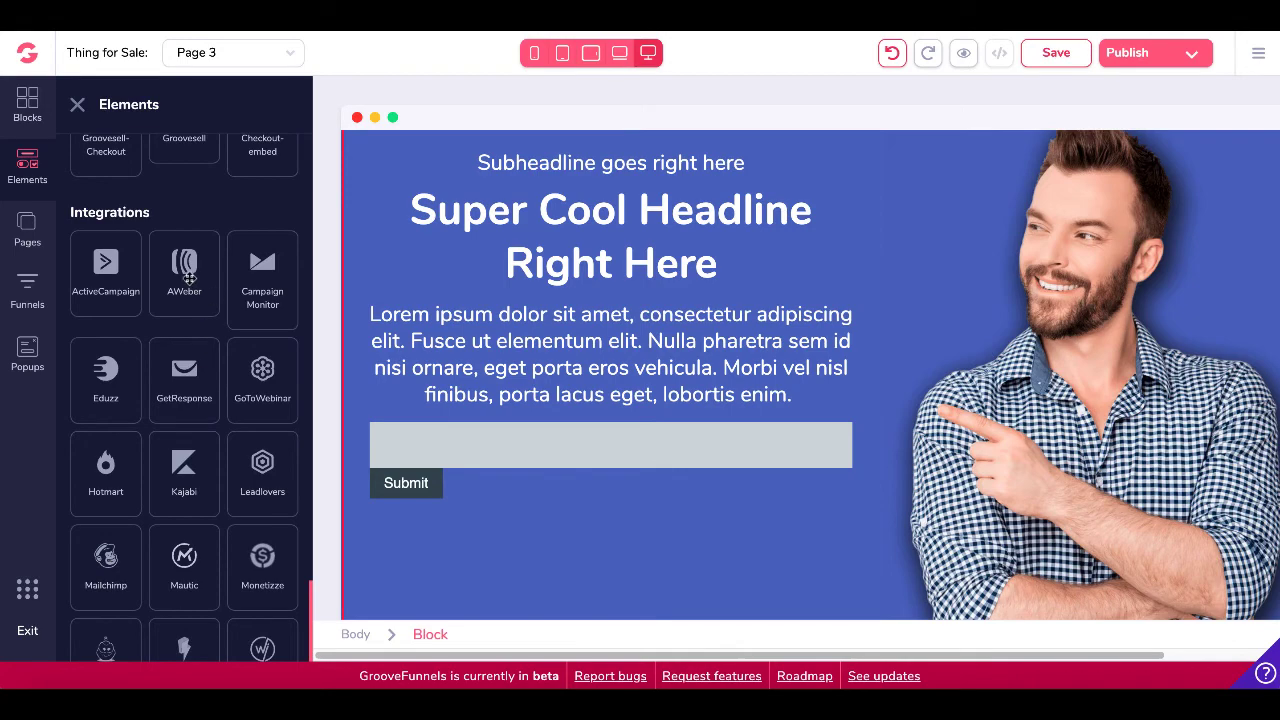
drag(188, 279, 554, 218)
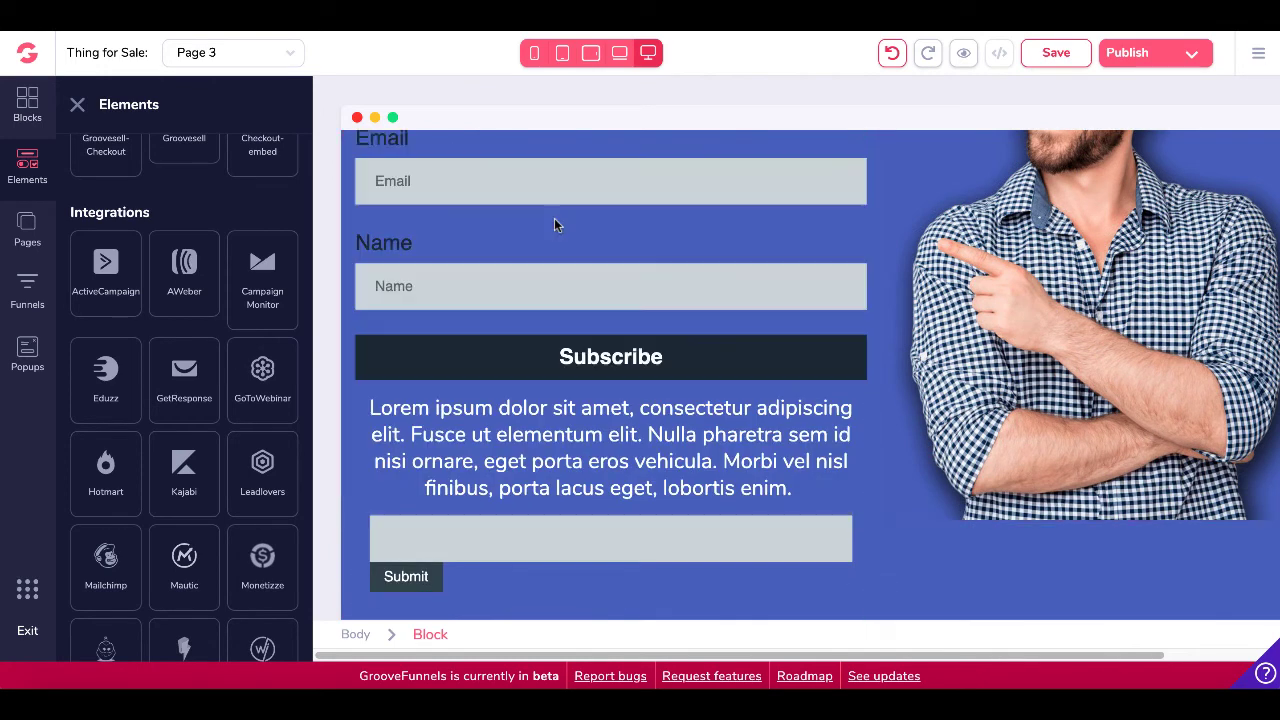
Step: Open the AWeber form's configuration settings and examine its Integration, List and Thankyou redirect link options
scroll(566, 310, up, 3)
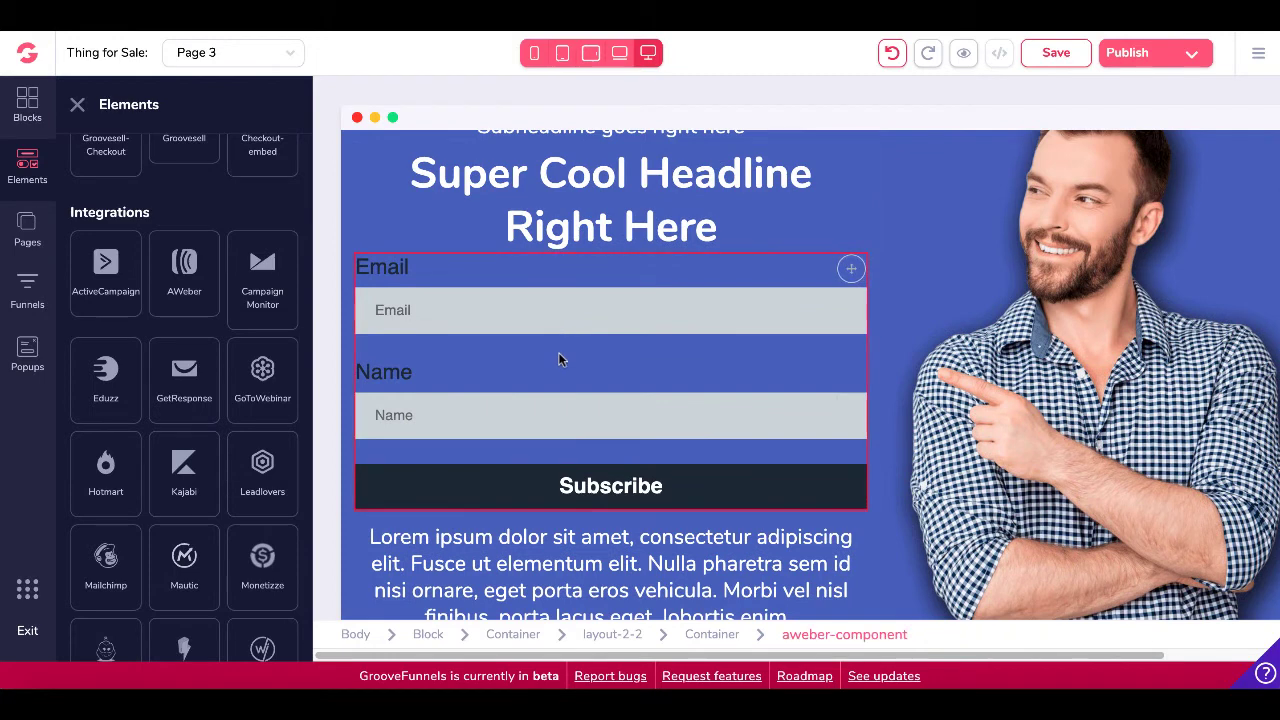
click(558, 355)
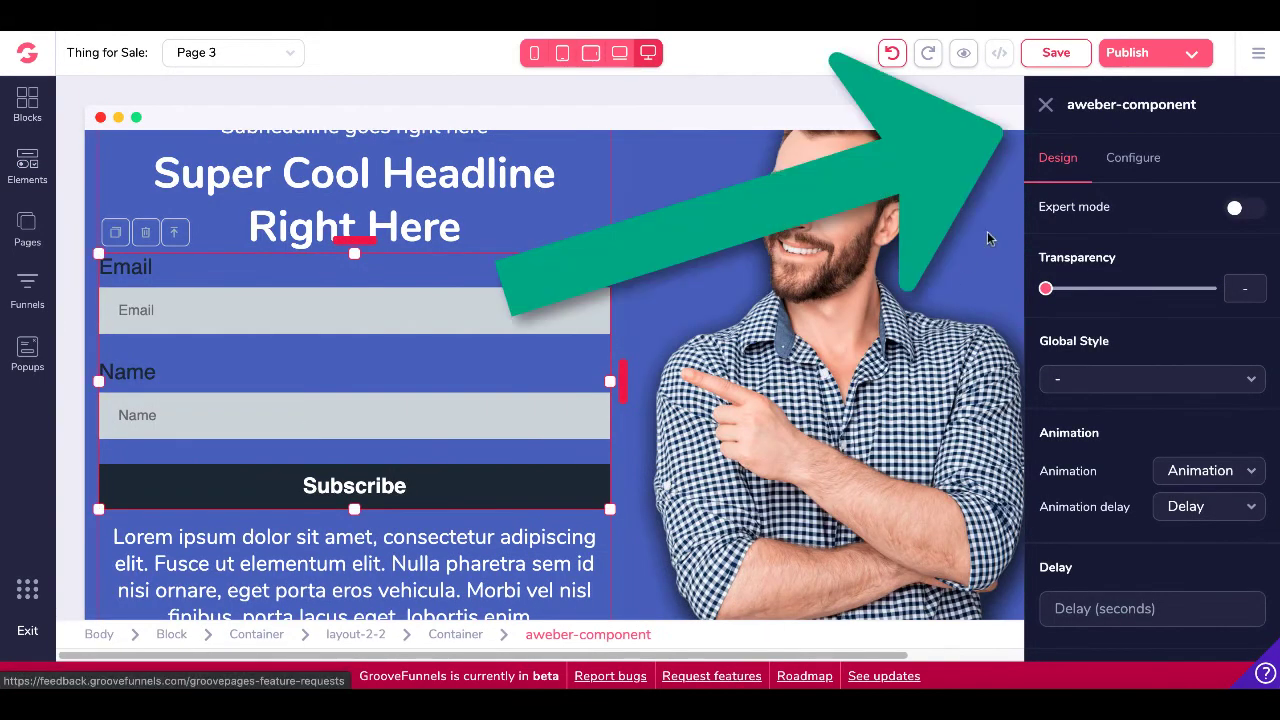
click(1141, 166)
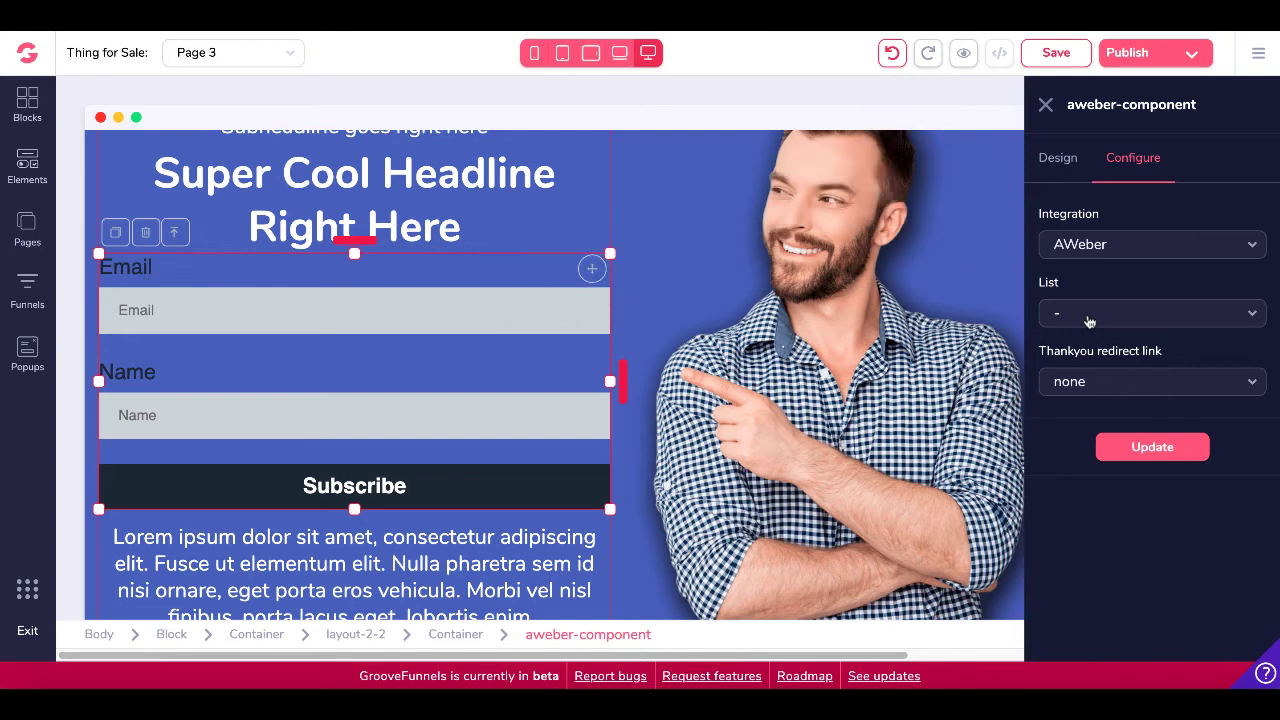
click(1082, 388)
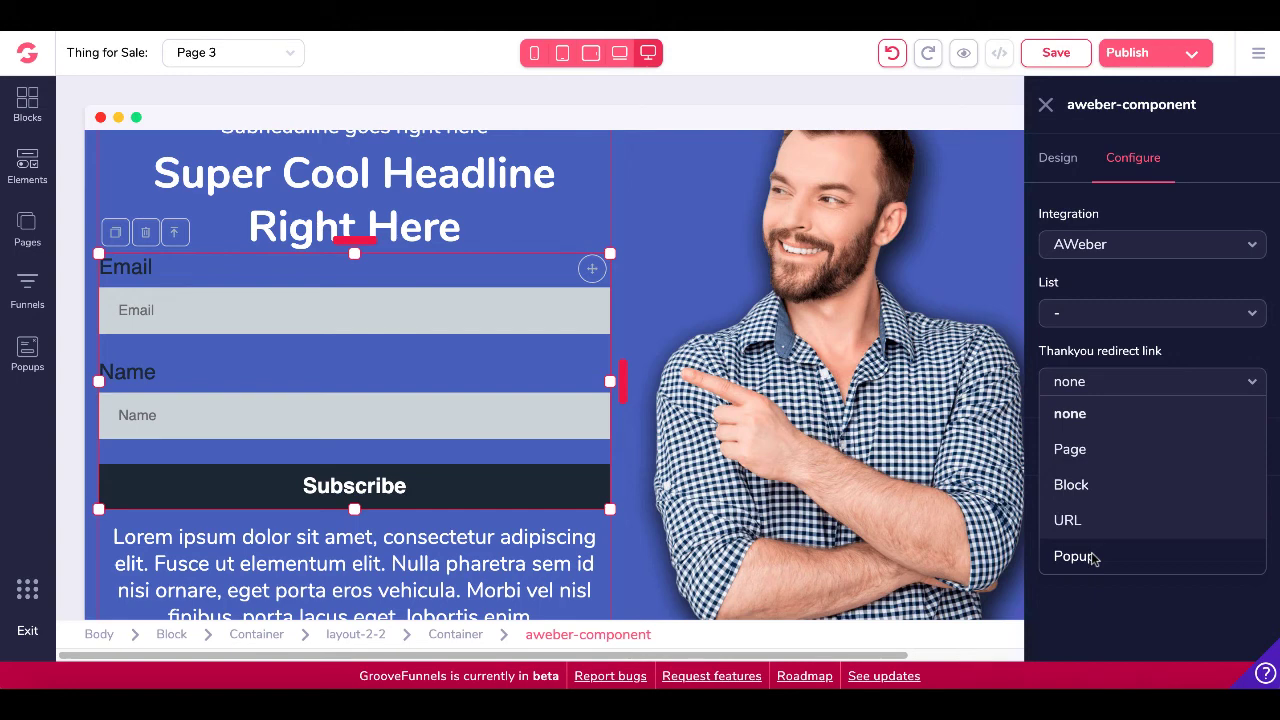
Step: Browse the element library from the layout and form elements through to the Integrations elements
click(36, 168)
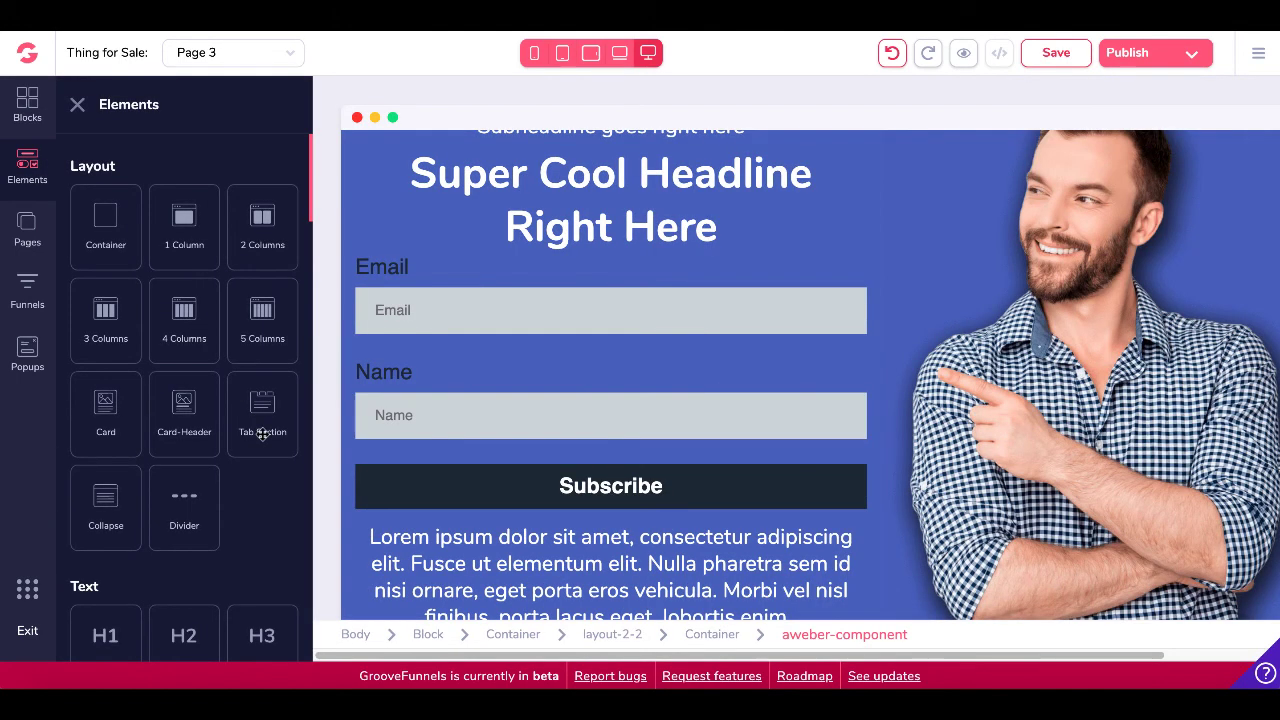
scroll(262, 433, down, 10)
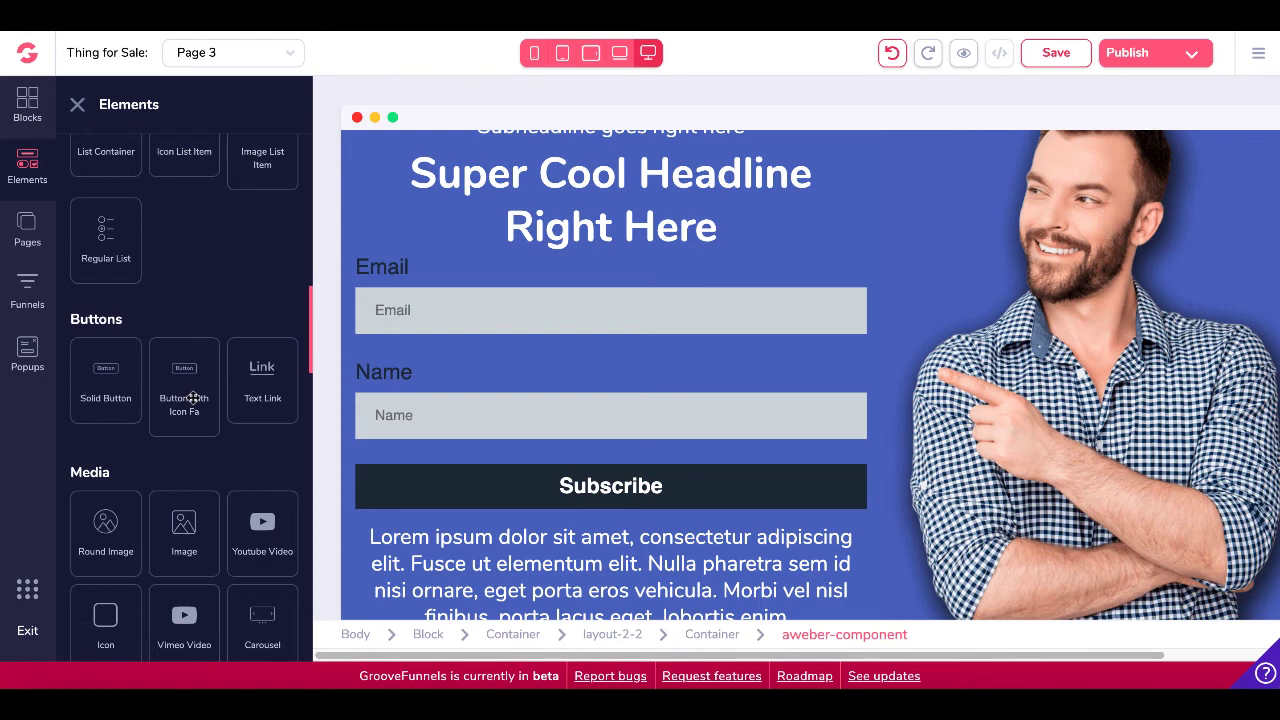
scroll(193, 398, down, 5)
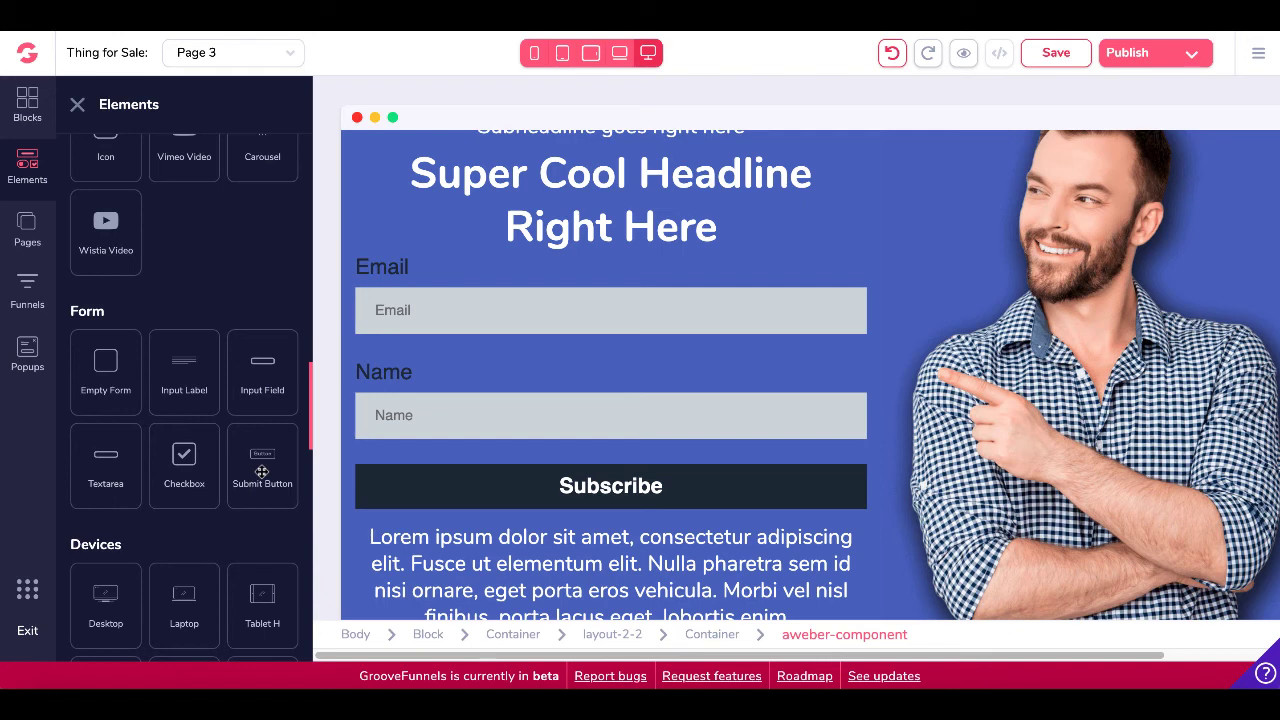
scroll(261, 471, down, 8)
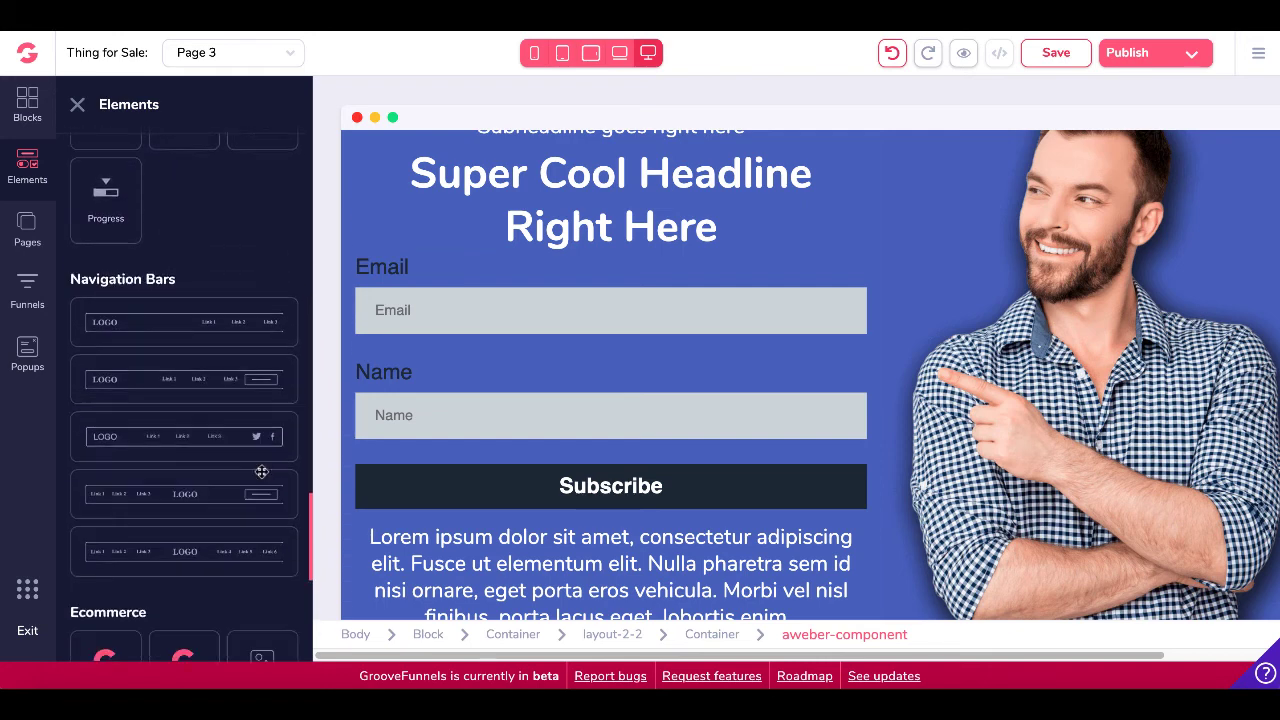
scroll(261, 471, down, 5)
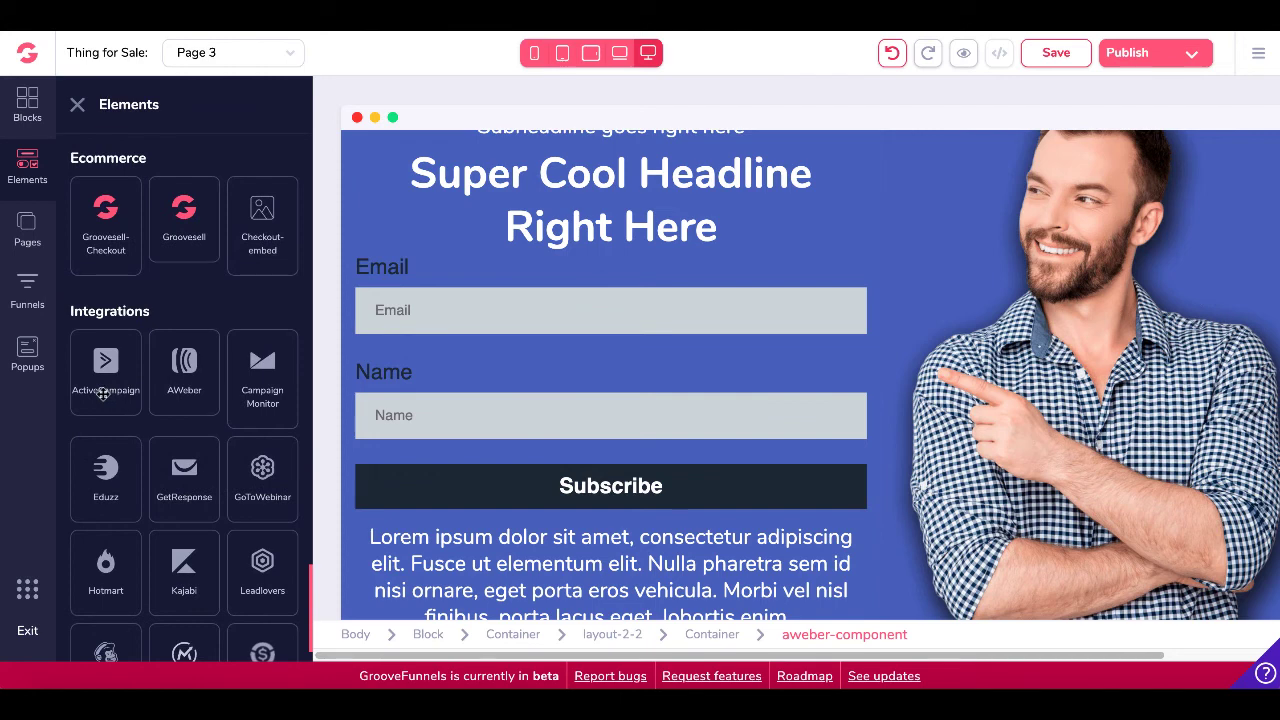